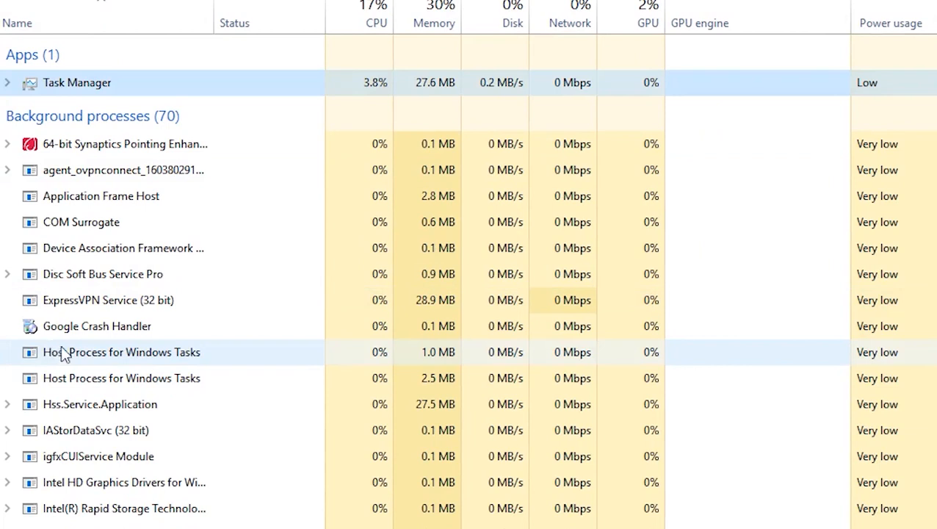
# Step: Find the Windows Explorer processes in Task Manager's process list, restart them, and return to the desktop
pyautogui.press('w')
pyautogui.scroll(-2, 98, 415)
pyautogui.click(122, 451)
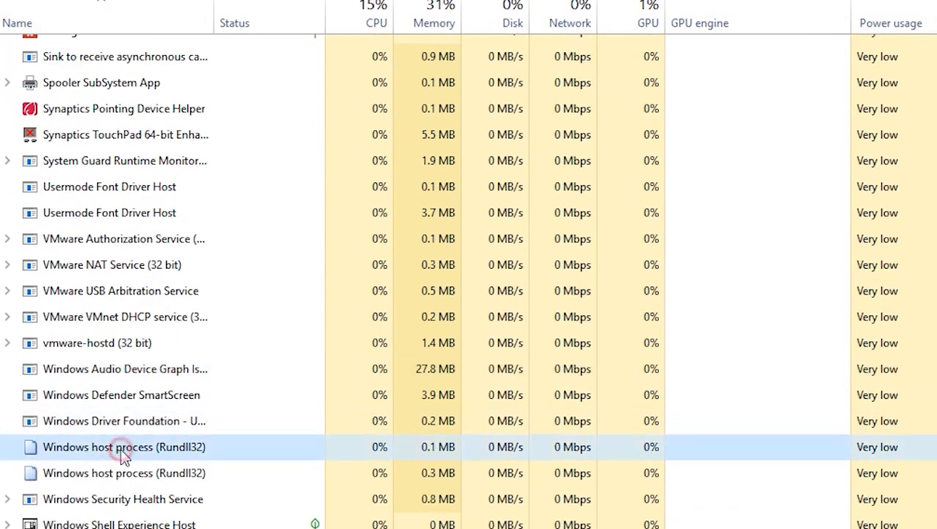
pyautogui.scroll(-1, 109, 450)
pyautogui.click(103, 460)
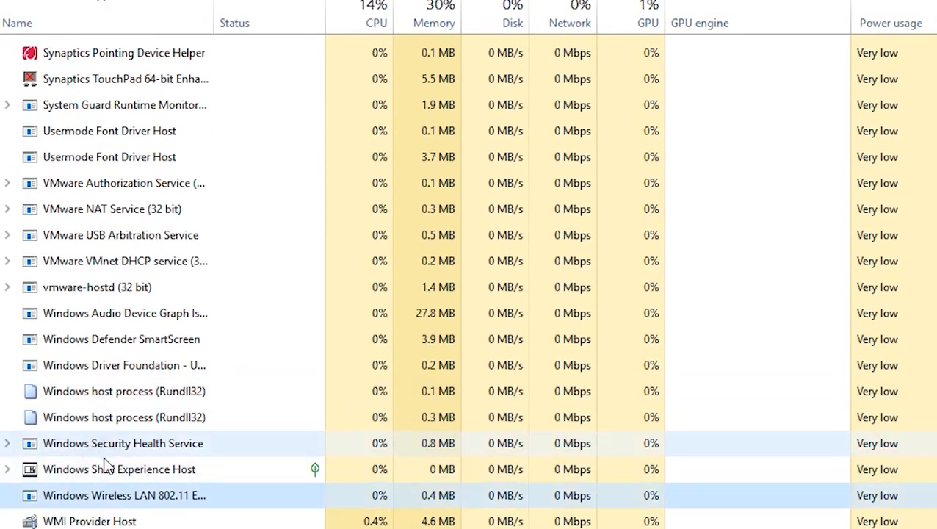
pyautogui.scroll(-1, 104, 460)
pyautogui.click(106, 461)
pyautogui.scroll(-1, 108, 462)
pyautogui.scroll(-20, 109, 468)
pyautogui.scroll(-1, 112, 461)
pyautogui.click(110, 461)
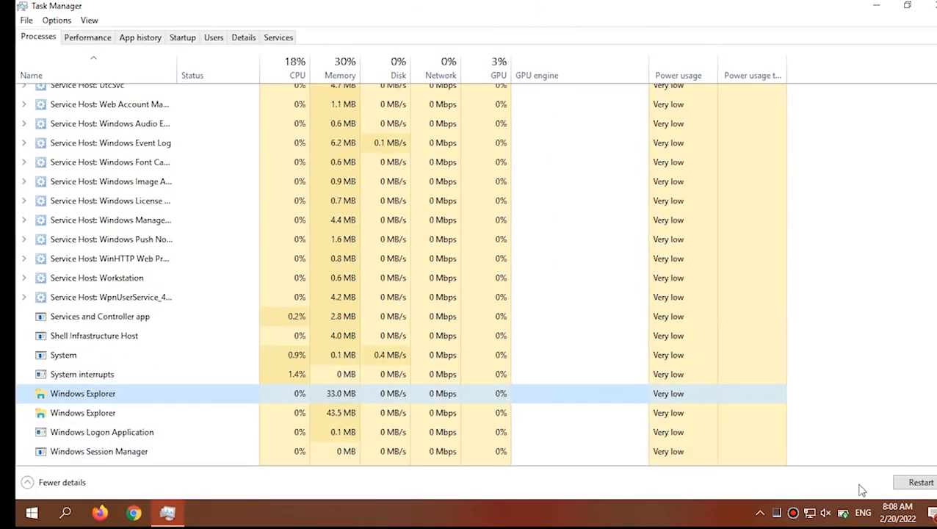
pyautogui.click(910, 484)
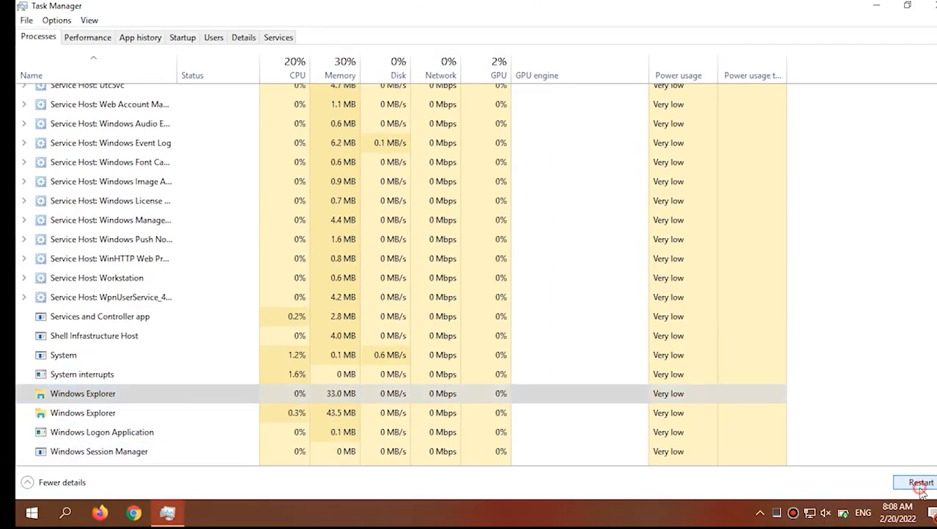
pyautogui.click(126, 389)
pyautogui.click(929, 485)
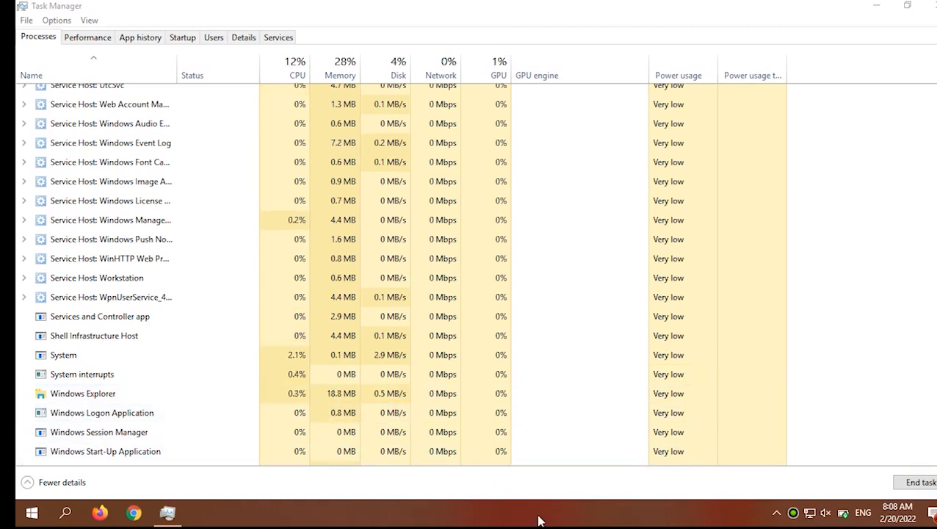
pyautogui.click(167, 512)
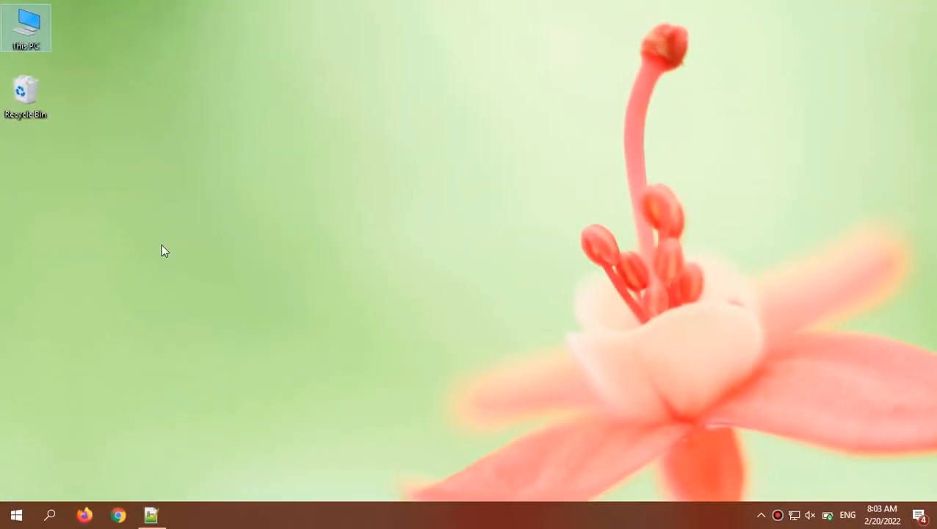
# Step: Open the System32 folder inside the Windows folder on Local Disk (C:)
pyautogui.doubleClick(23, 50)
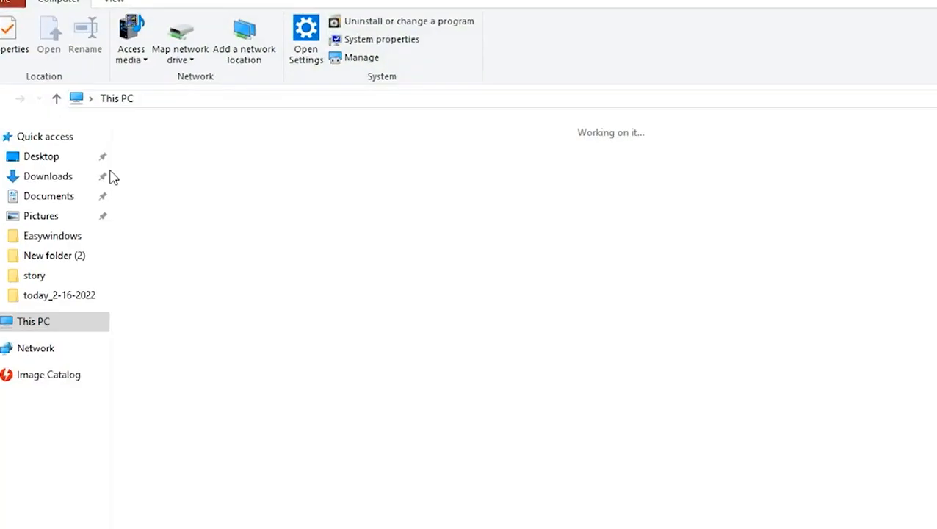
pyautogui.click(282, 294)
pyautogui.doubleClick(282, 294)
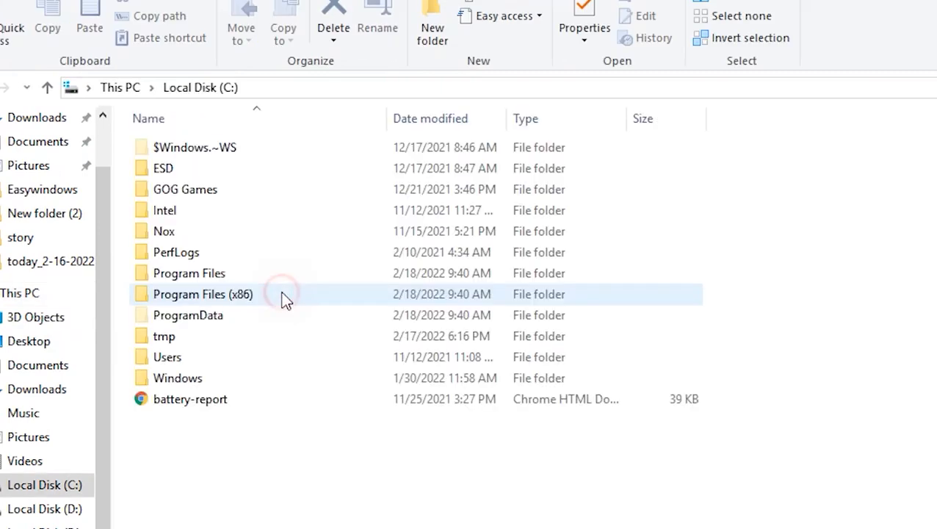
pyautogui.click(212, 378)
pyautogui.doubleClick(212, 377)
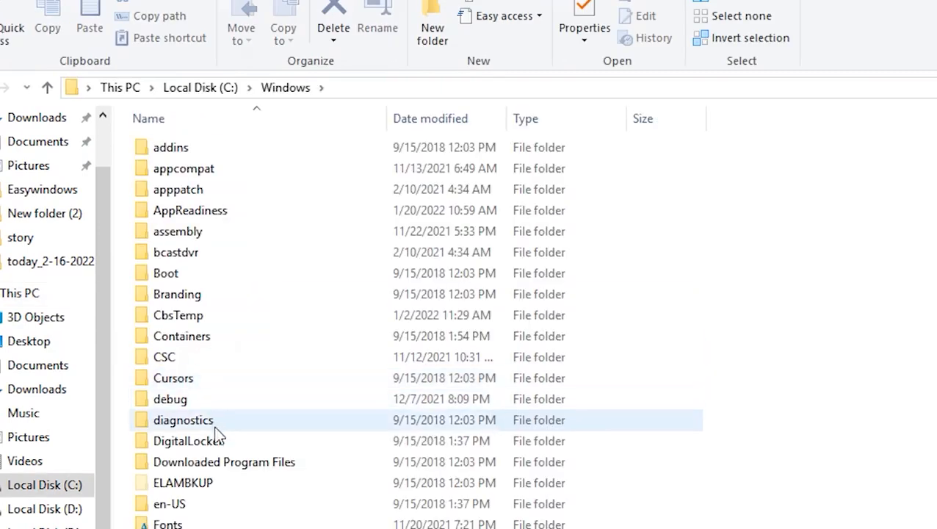
pyautogui.scroll(-9, 219, 472)
pyautogui.scroll(-13, 218, 511)
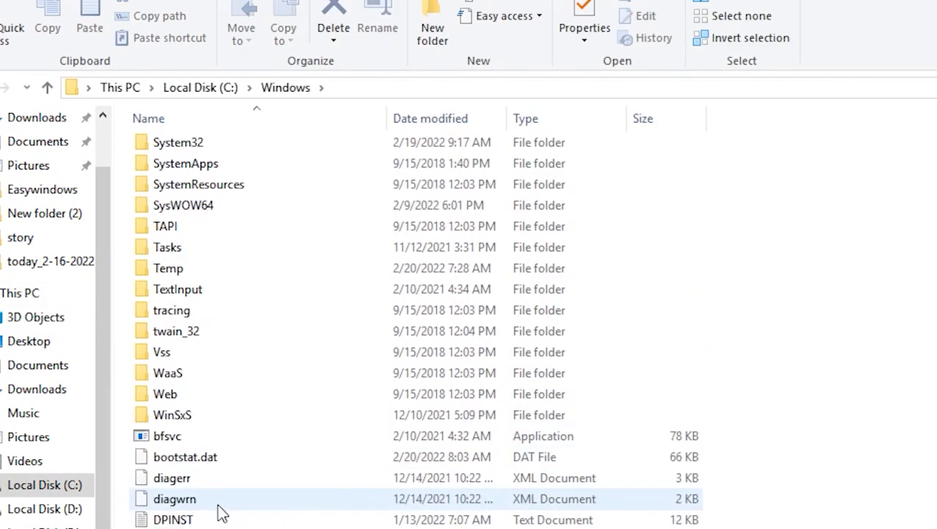
pyautogui.scroll(1, 204, 345)
pyautogui.doubleClick(202, 204)
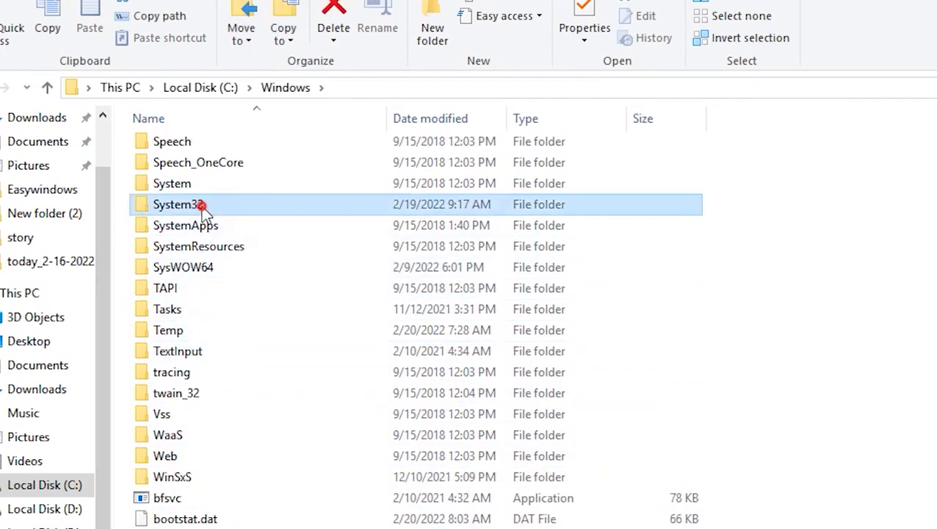
# Step: Search the System32 folder for "ctf" and select the ctfmon application
pyautogui.click(892, 121)
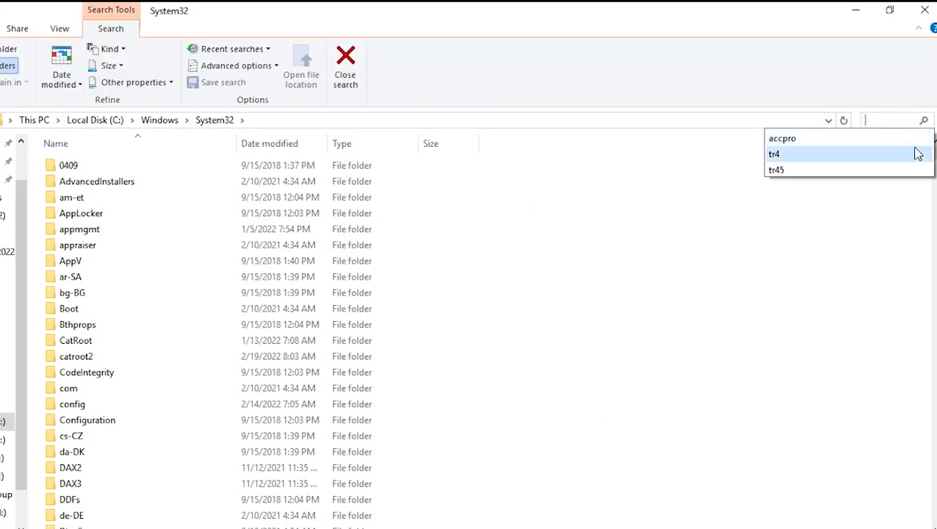
pyautogui.write('c')
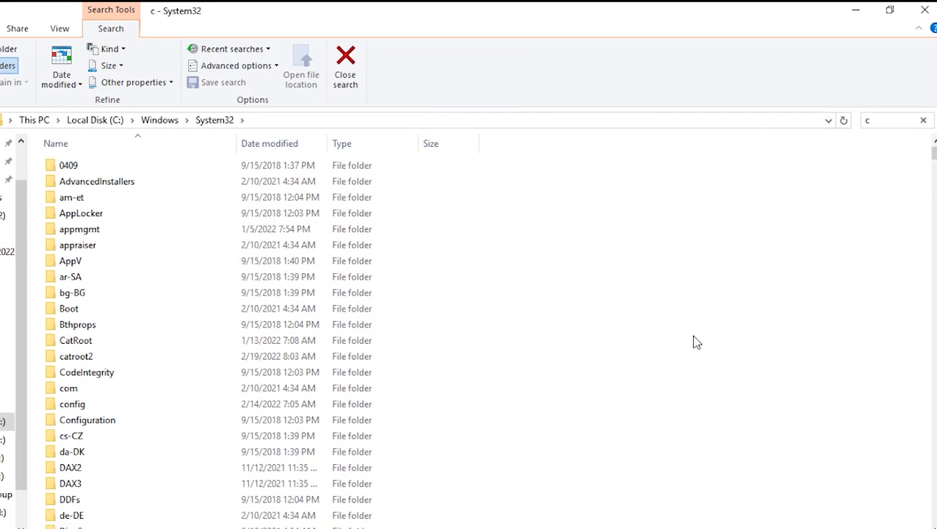
pyautogui.write('t')
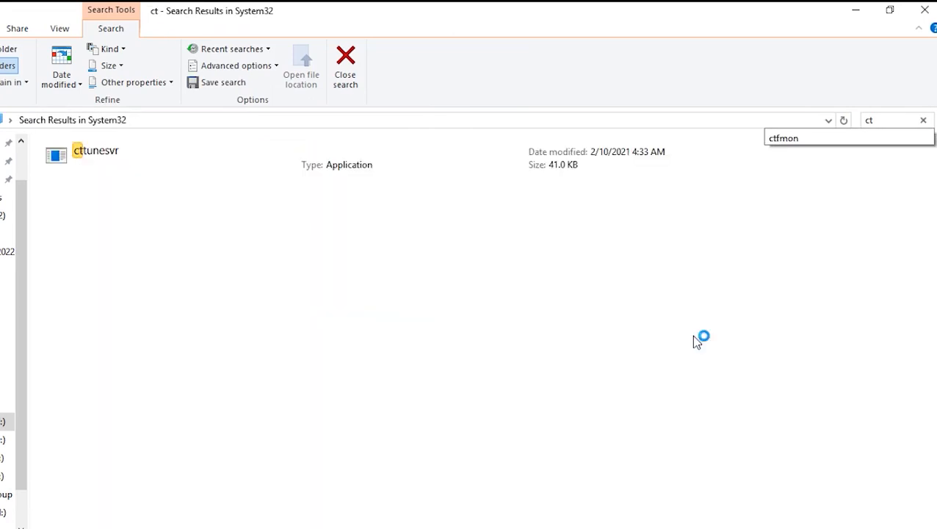
pyautogui.press('BackSpace')
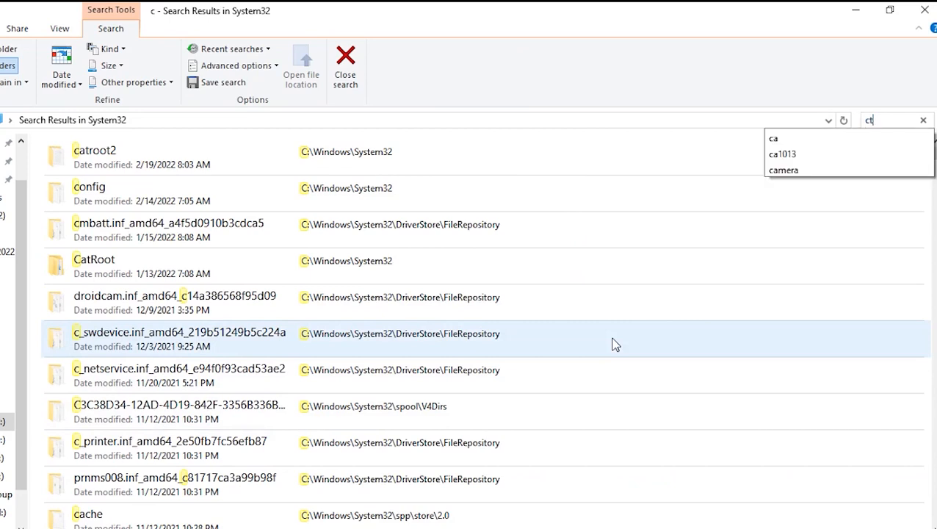
pyautogui.write('tf')
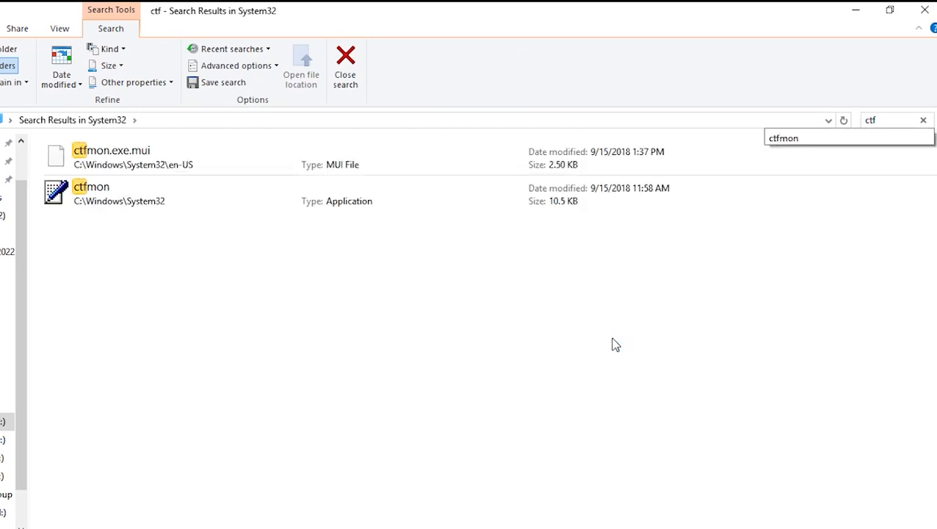
pyautogui.click(168, 195)
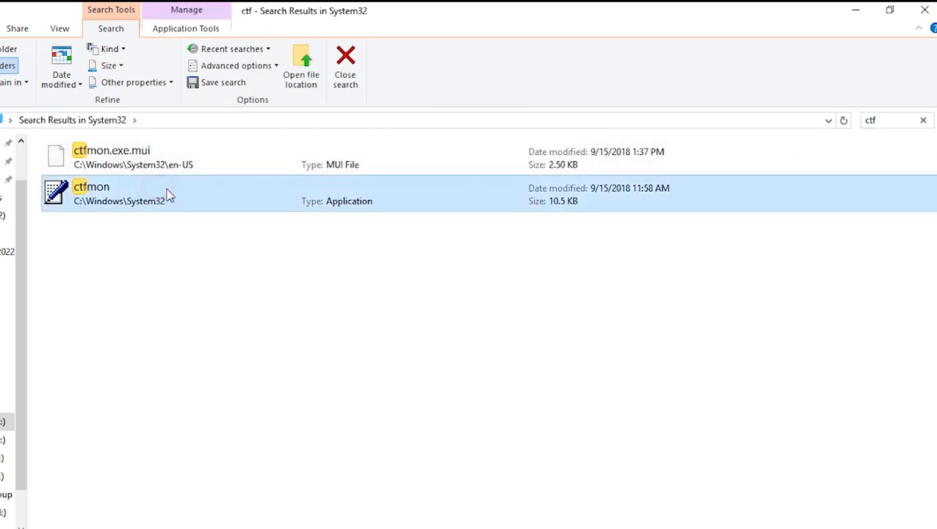
pyautogui.rightClick(211, 212)
pyautogui.click(258, 208)
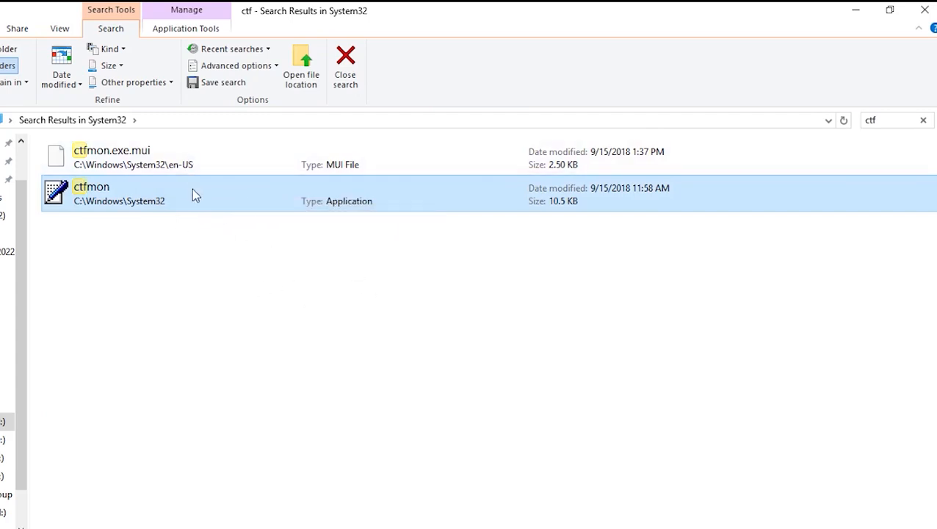
# Step: Return to the System32 folder, copy its path, and close the File Explorer window
pyautogui.click(188, 121)
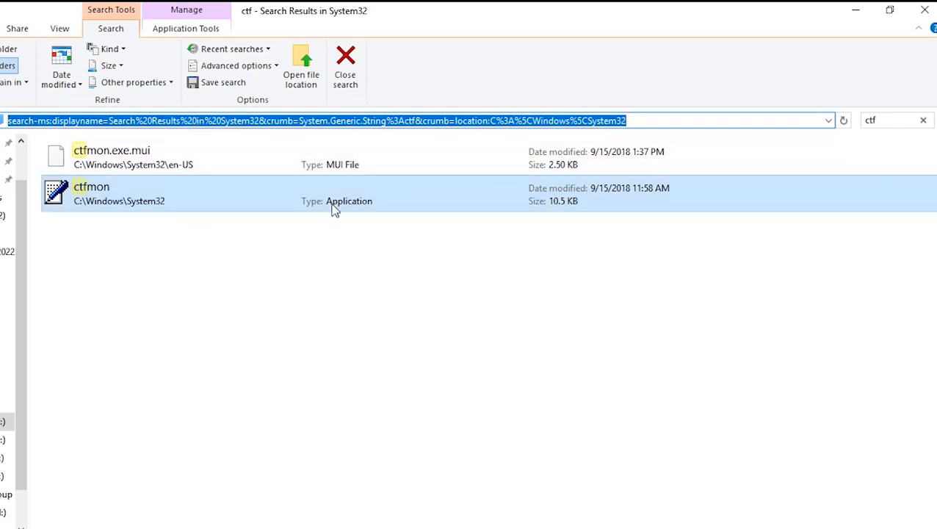
pyautogui.click(389, 206)
pyautogui.press('BackSpace')
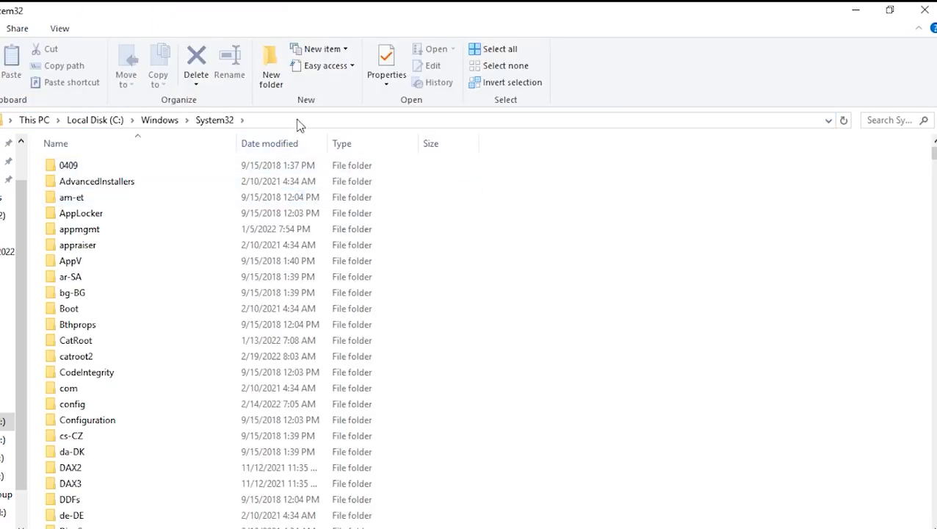
pyautogui.click(294, 122)
pyautogui.hotkey('ctrl', 'c')
pyautogui.click(534, 296)
pyautogui.click(924, 7)
# Step: Launch C:\Windows\System32\ctfmon.exe through the Run dialog, using the copied folder path
pyautogui.press('super+r')
pyautogui.hotkey('ctrl', 'v')
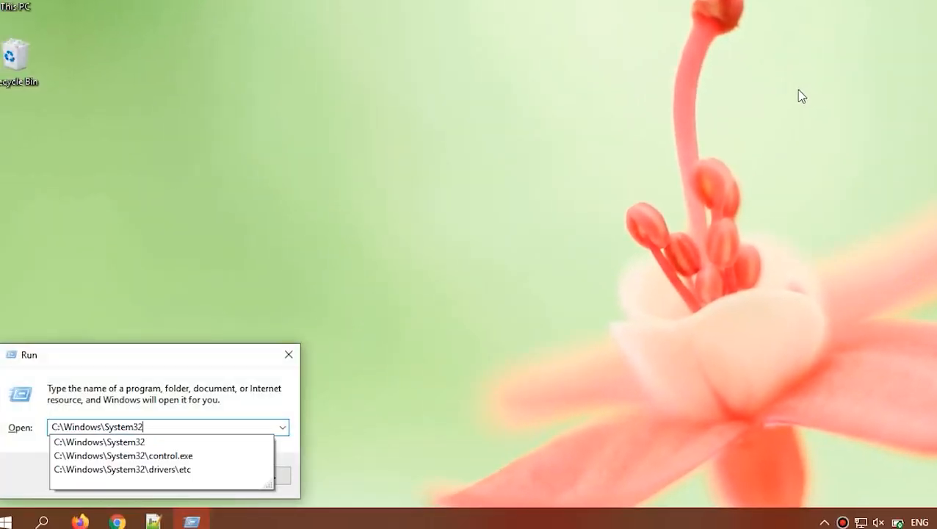
pyautogui.write('\\ct')
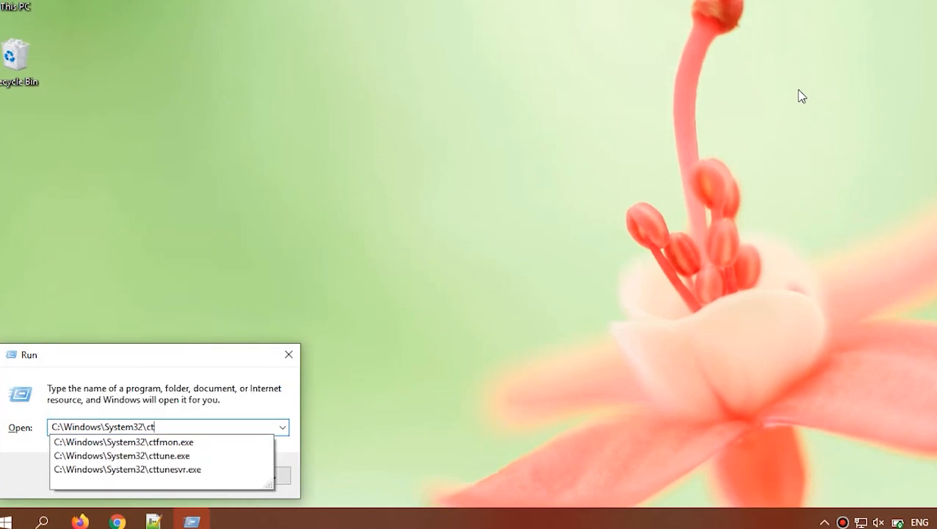
pyautogui.press('Down')
pyautogui.press('Return')
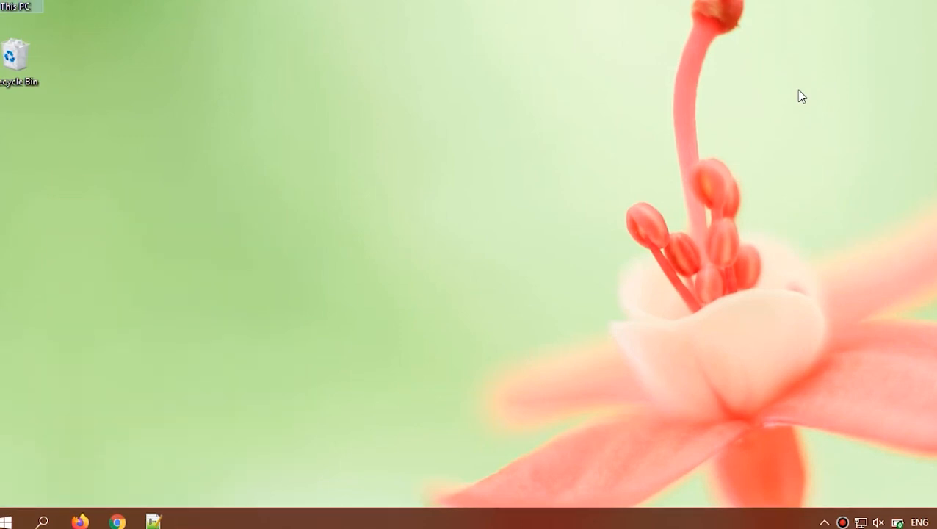
# Step: Run C:\Windows\System32\ctfmon.exe once more from the Run dialog
pyautogui.press('super+r')
pyautogui.hotkey('ctrl', 'v')
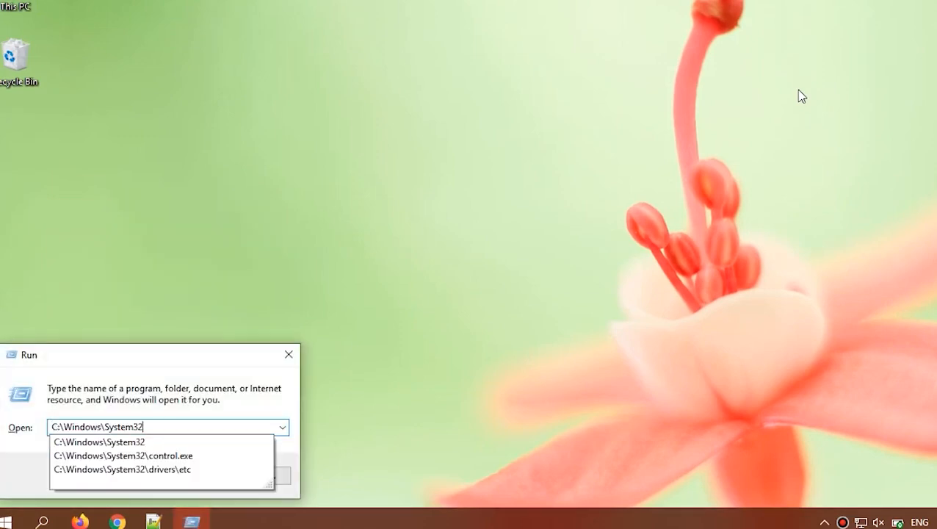
pyautogui.write('\\ct')
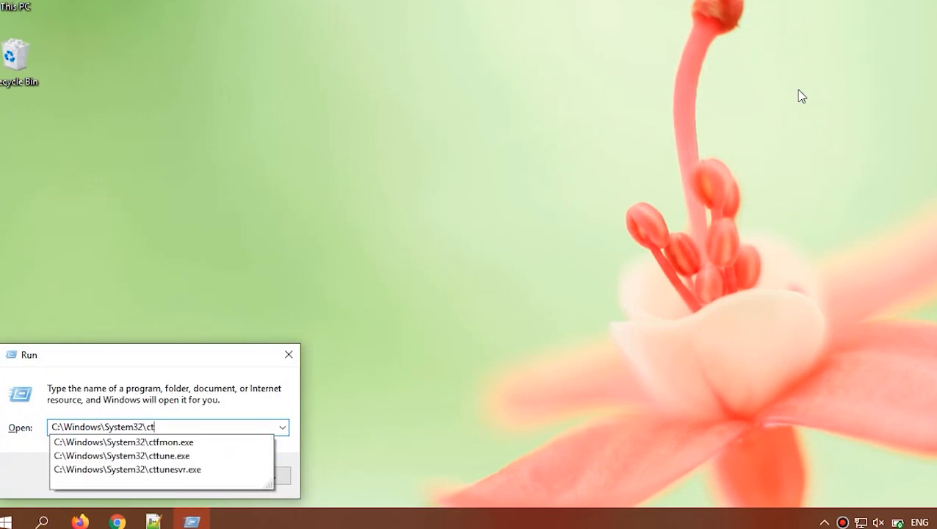
pyautogui.press('Down')
pyautogui.press('Return')
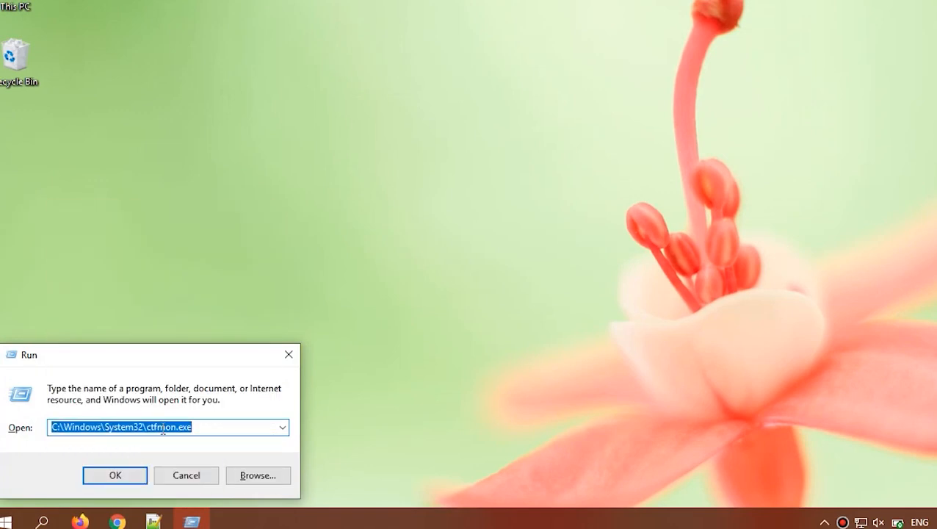
pyautogui.click(132, 476)
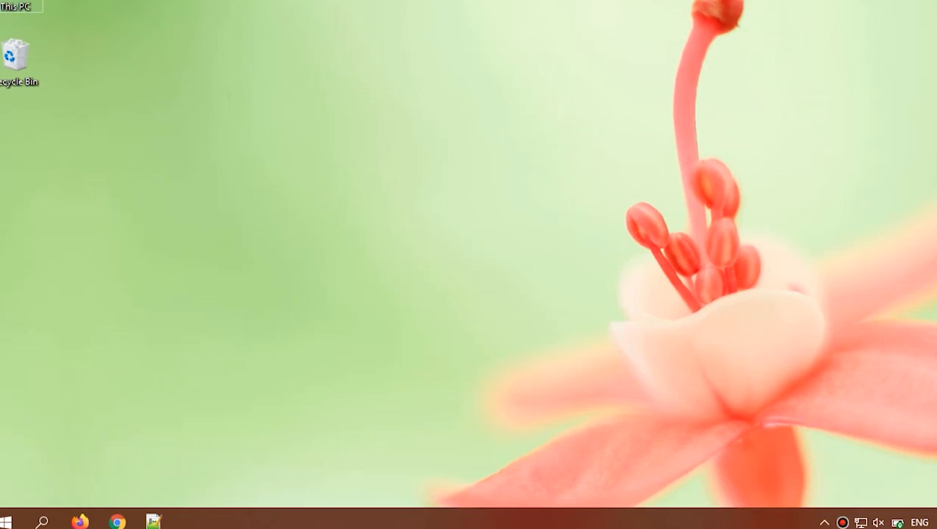
# Step: Test text entry in Windows search with "vdf" and close the search
pyautogui.click(6, 520)
pyautogui.write('vdf')
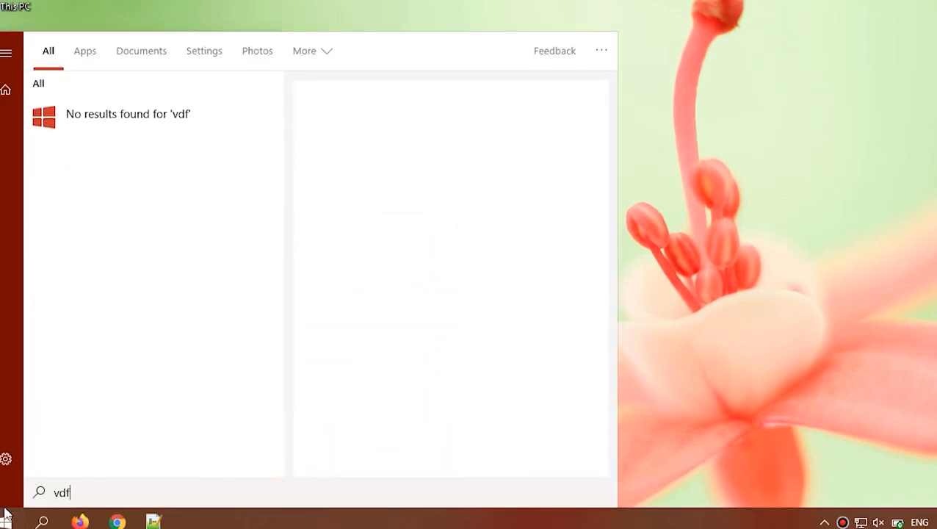
pyautogui.click(719, 350)
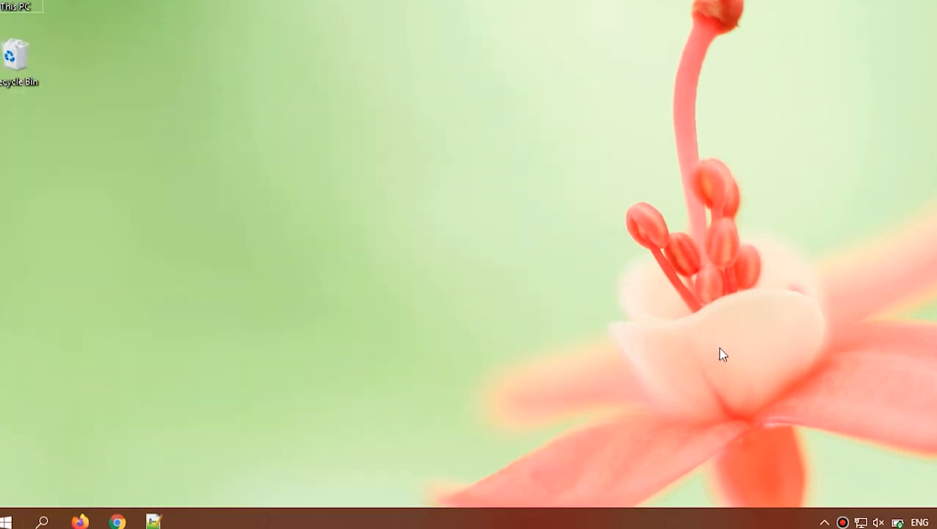
# Step: Launch Registry Editor from the Run dialog and maximize its window
pyautogui.press('super+r')
pyautogui.write('reg')
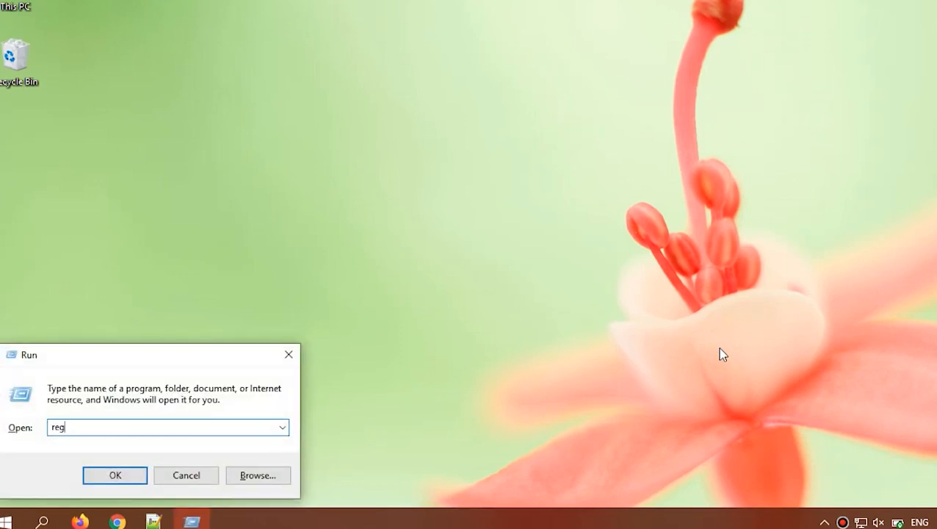
pyautogui.press('Return')
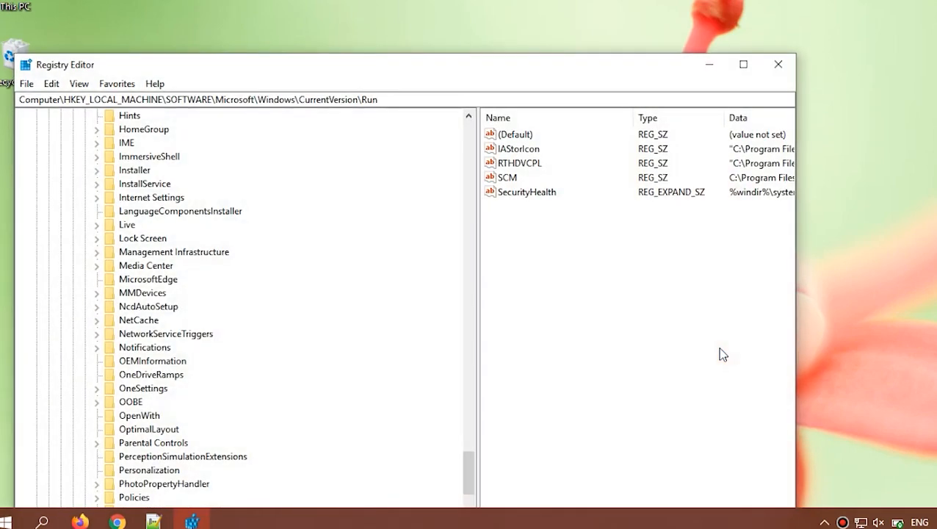
pyautogui.click(743, 64)
# Step: Collapse the expanded CurrentVersion, Windows, Microsoft, SOFTWARE and HKEY_LOCAL_MACHINE branches so only the root registry hives are listed
pyautogui.scroll(-5, 147, 331)
pyautogui.scroll(20, 82, 327)
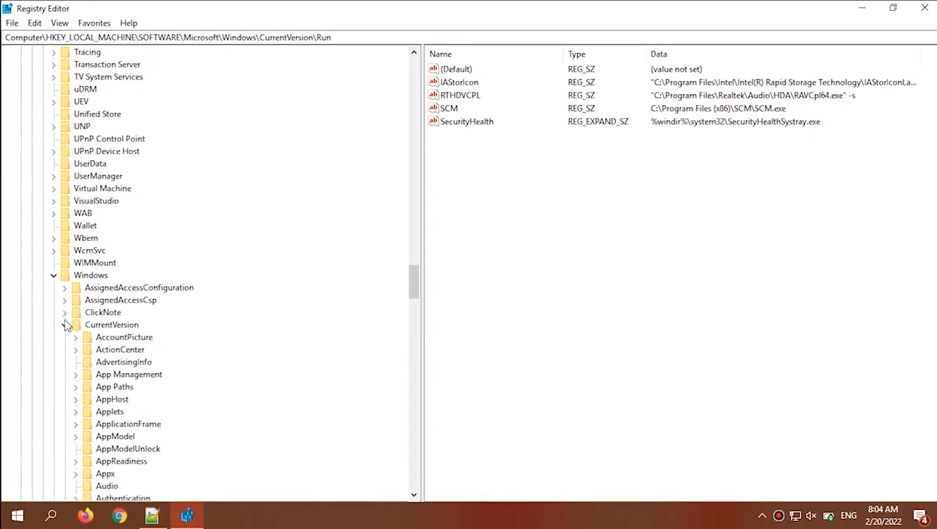
pyautogui.click(65, 323)
pyautogui.click(53, 276)
pyautogui.scroll(17, 58, 247)
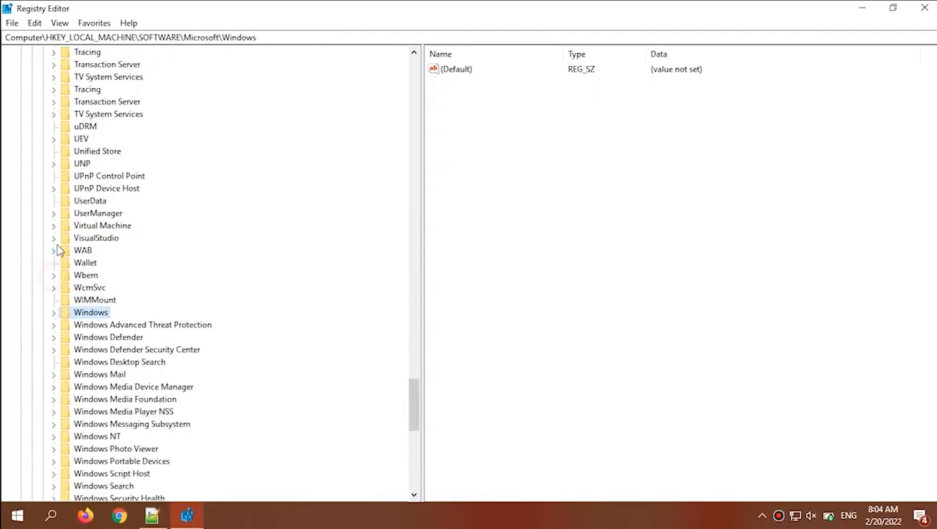
pyautogui.moveTo(412, 312); pyautogui.dragTo(382, 101)
pyautogui.click(42, 349)
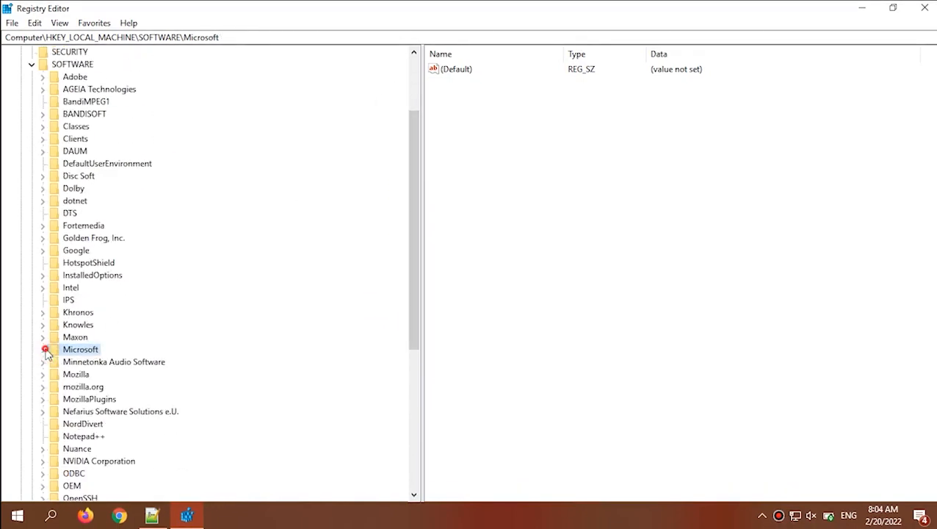
pyautogui.scroll(3, 73, 161)
pyautogui.click(32, 163)
pyautogui.click(21, 88)
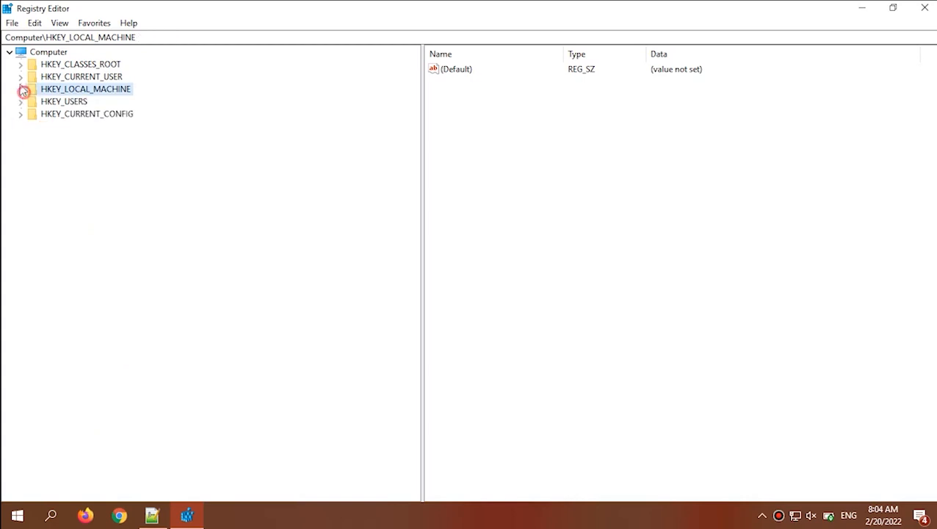
pyautogui.click(9, 52)
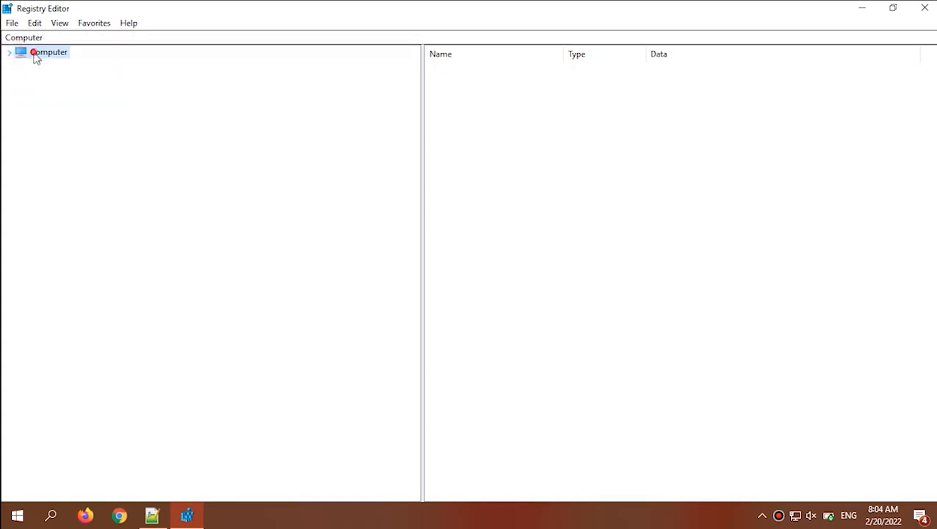
pyautogui.click(12, 23)
pyautogui.click(47, 53)
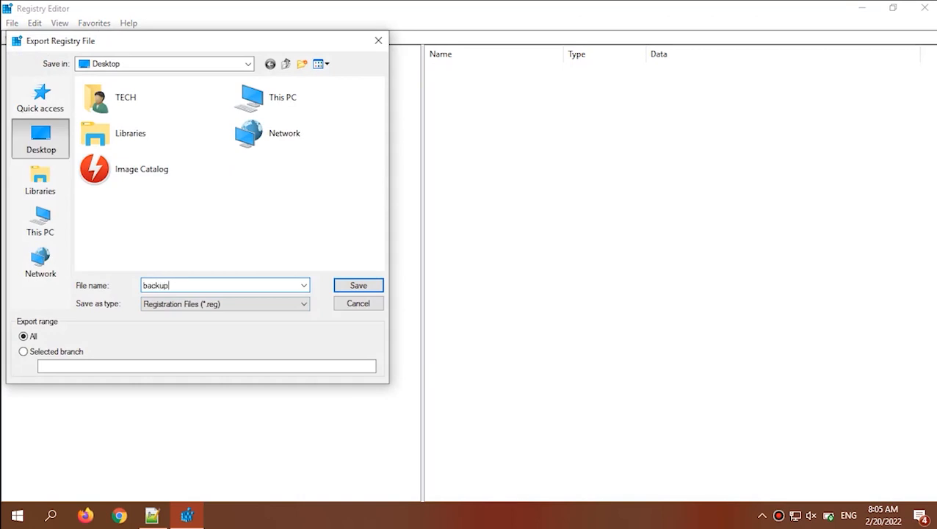
pyautogui.click(358, 303)
pyautogui.click(258, 276)
# Step: Expand the registry tree to HKEY_LOCAL_MACHINE\SOFTWARE\Microsoft
pyautogui.click(10, 52)
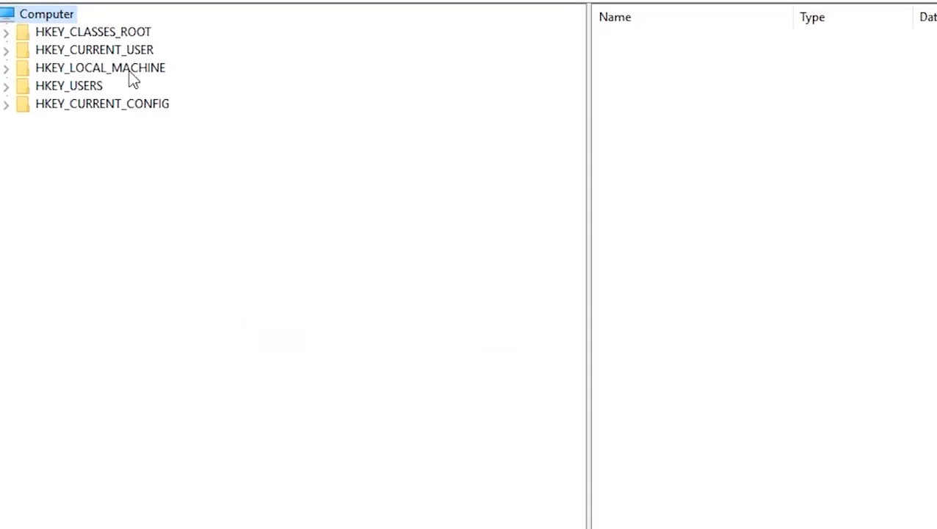
pyautogui.click(130, 73)
pyautogui.click(8, 68)
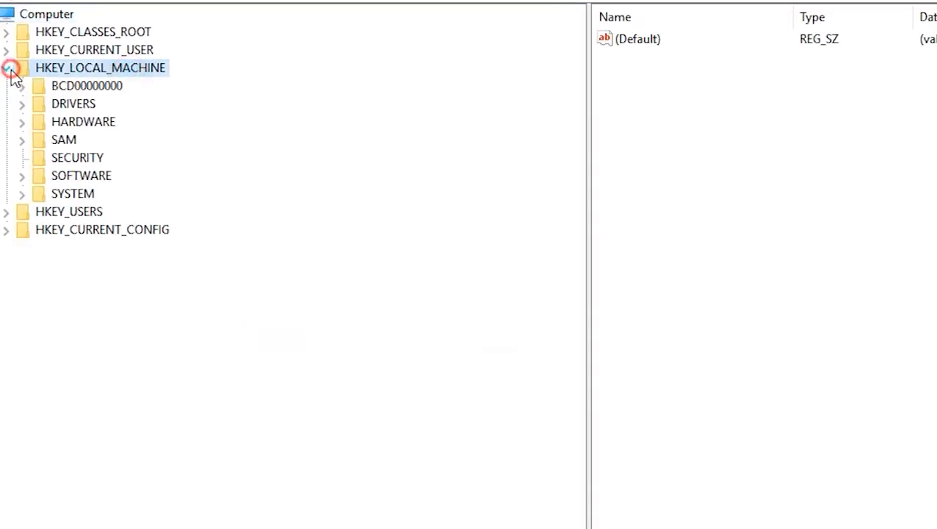
pyautogui.click(80, 176)
pyautogui.click(22, 176)
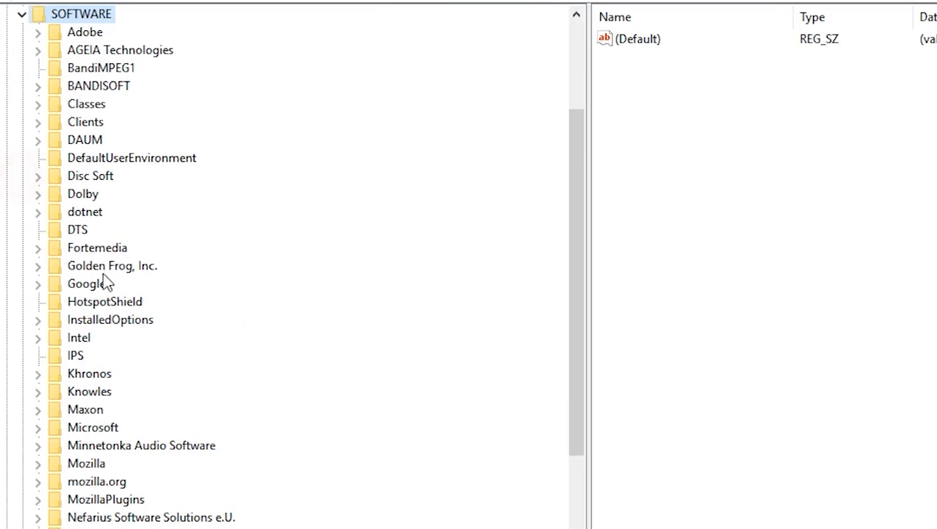
pyautogui.scroll(-6, 101, 304)
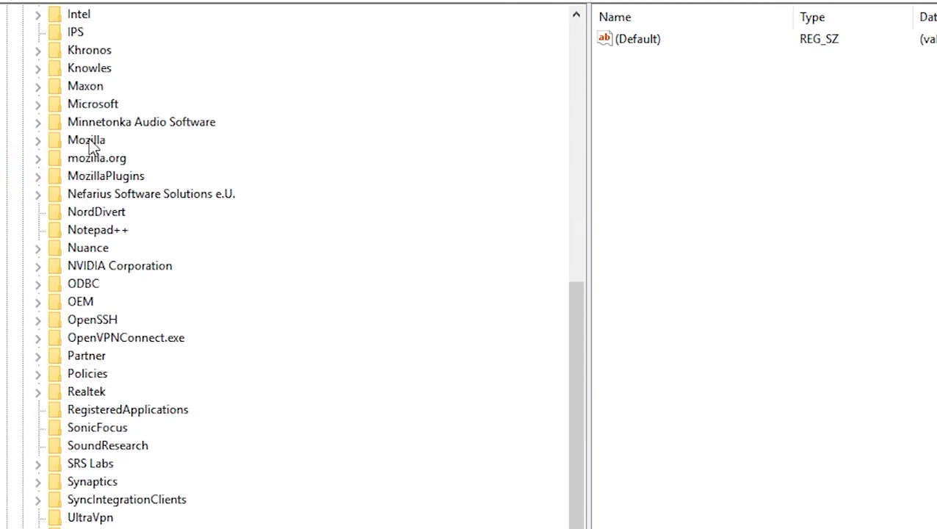
pyautogui.click(105, 105)
pyautogui.click(37, 104)
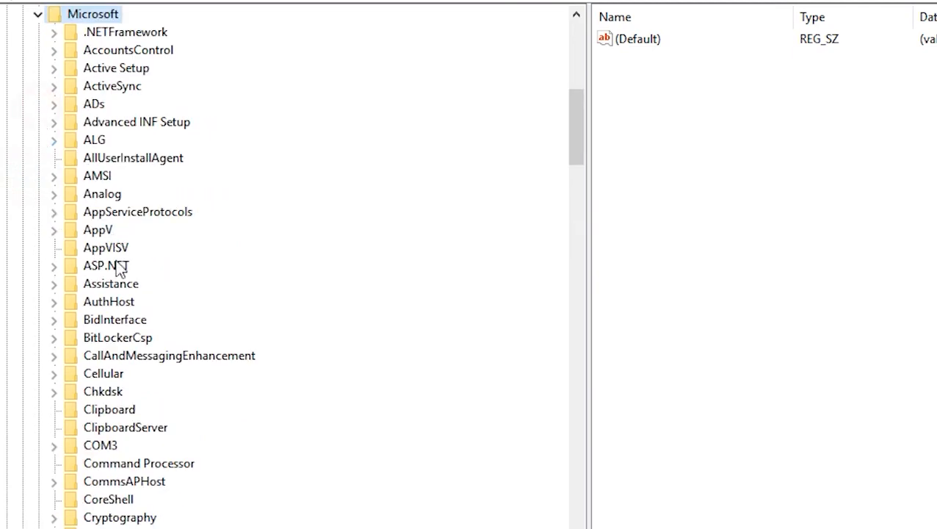
# Step: Expand the Windows key under Microsoft and its CurrentVersion subkey
pyautogui.scroll(-20, 118, 389)
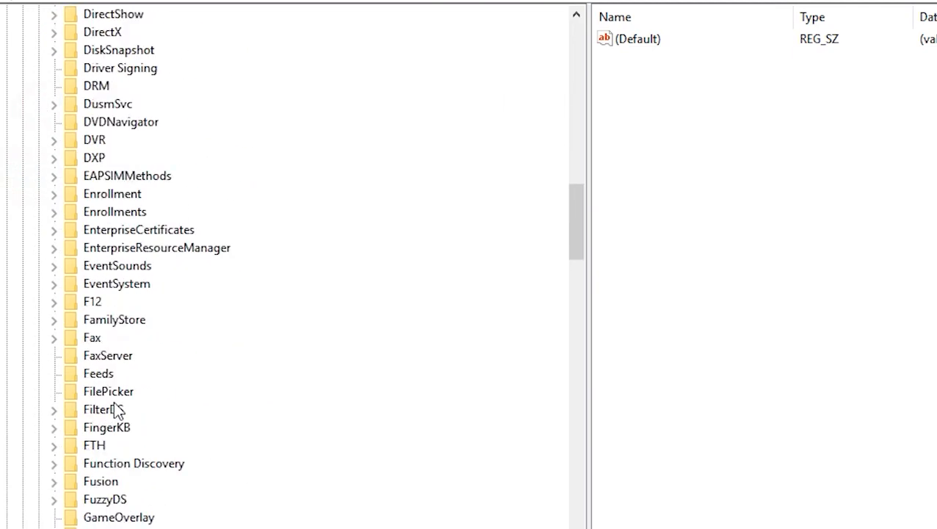
pyautogui.scroll(-20, 114, 411)
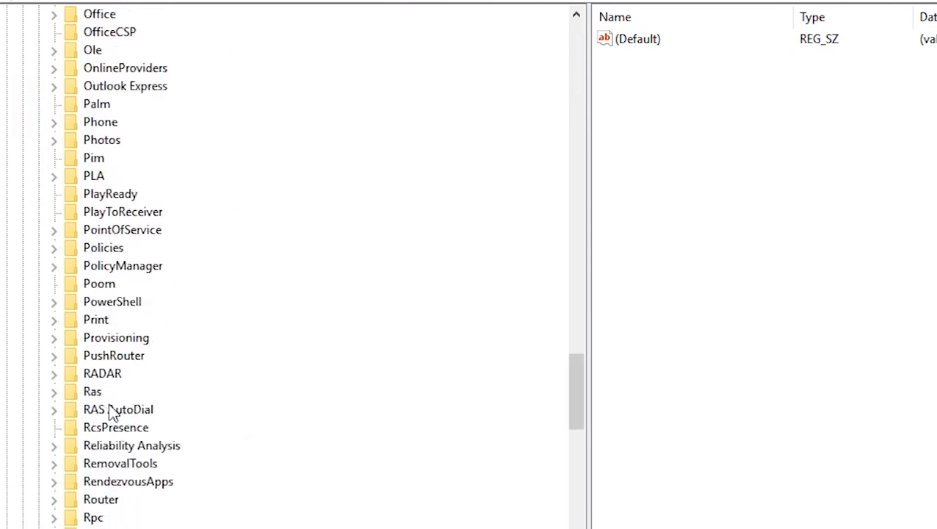
pyautogui.scroll(-12, 106, 417)
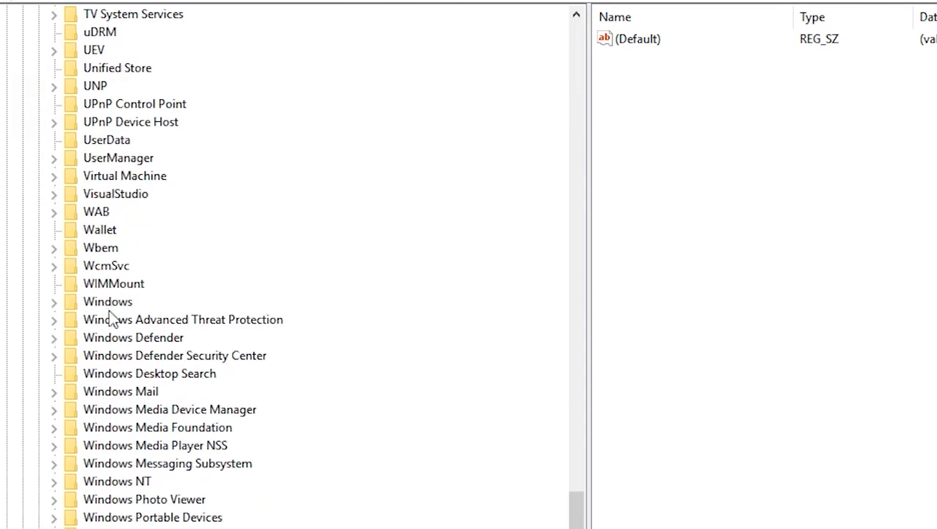
pyautogui.click(56, 303)
pyautogui.click(147, 375)
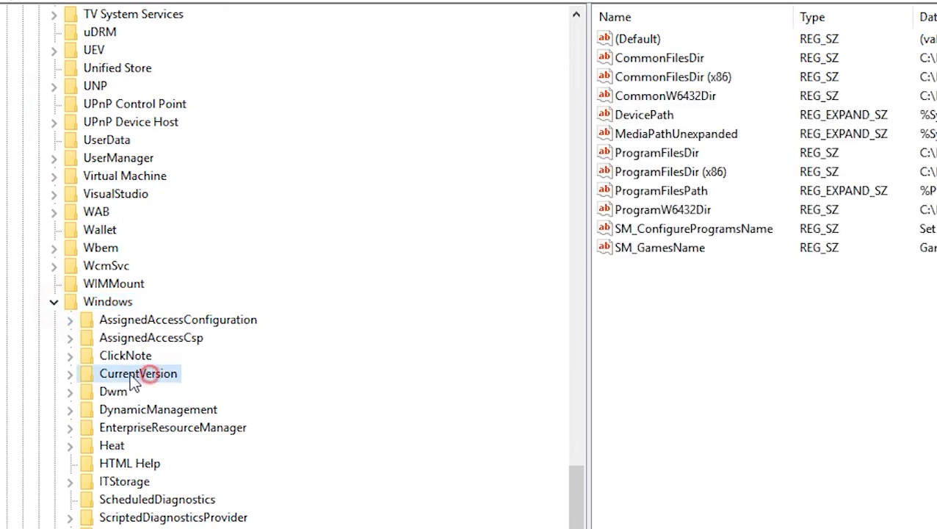
pyautogui.click(76, 375)
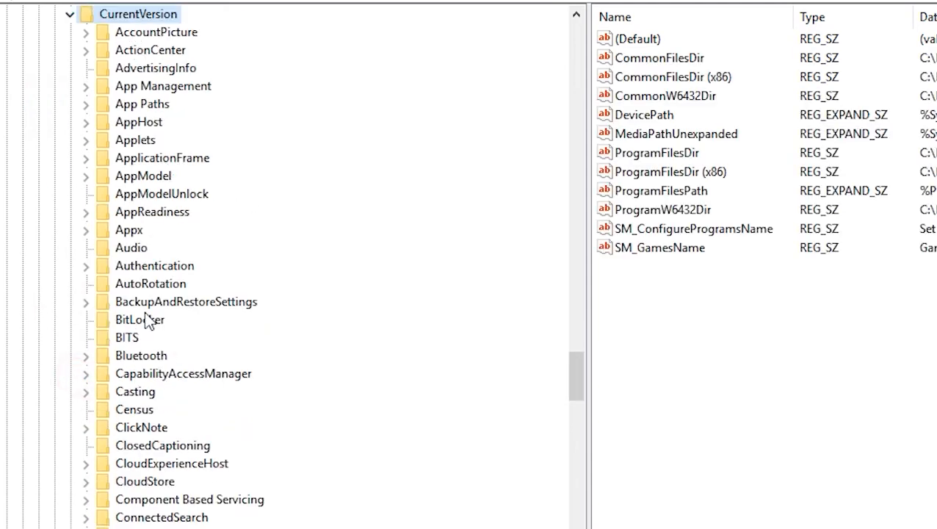
# Step: Select the Run key under CurrentVersion to list its startup values
pyautogui.click(131, 337)
pyautogui.scroll(-6, 139, 352)
pyautogui.scroll(-12, 154, 459)
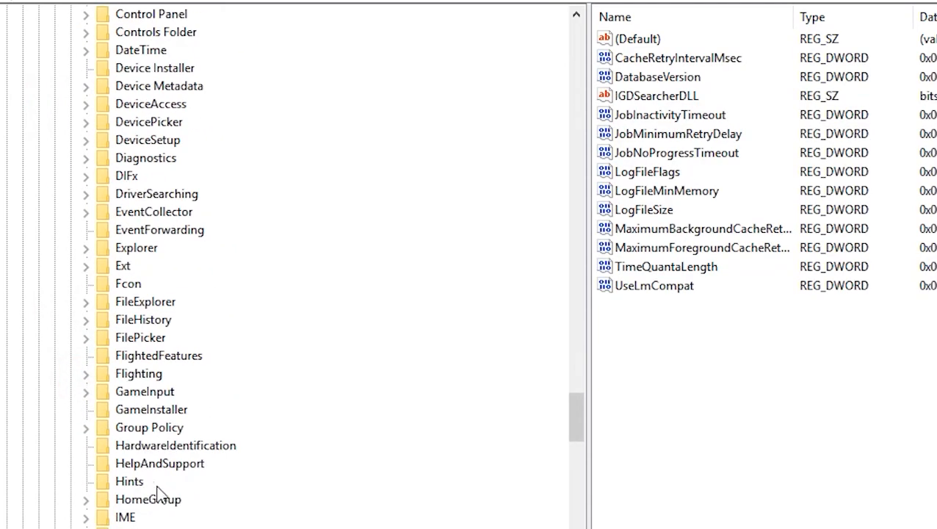
pyautogui.scroll(-5, 286, 264)
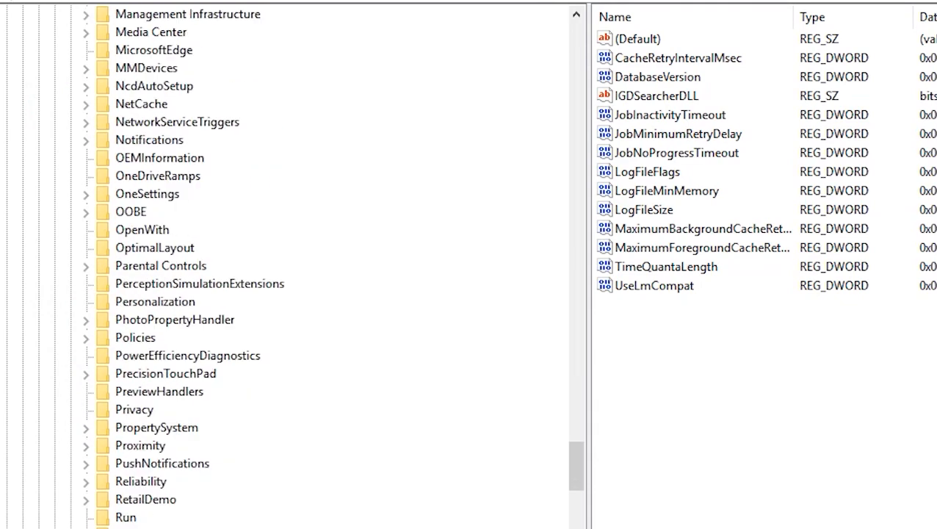
pyautogui.click(126, 464)
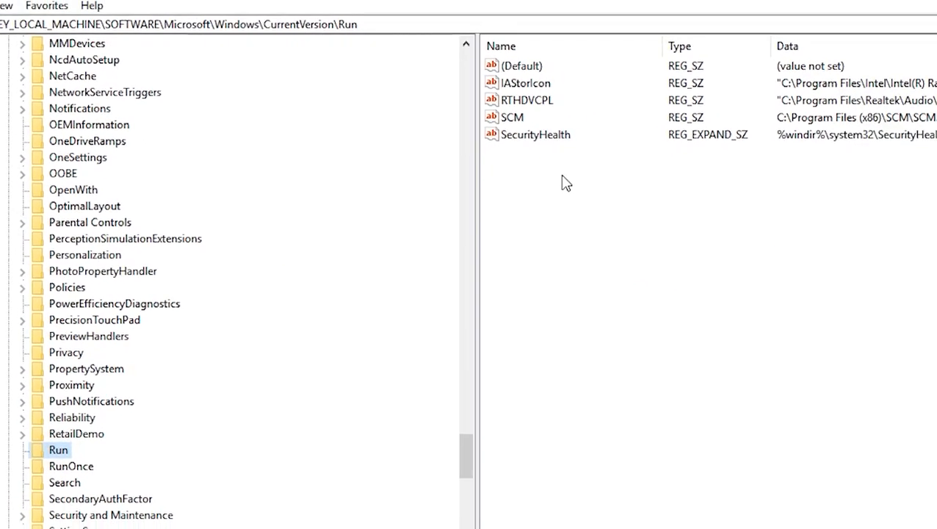
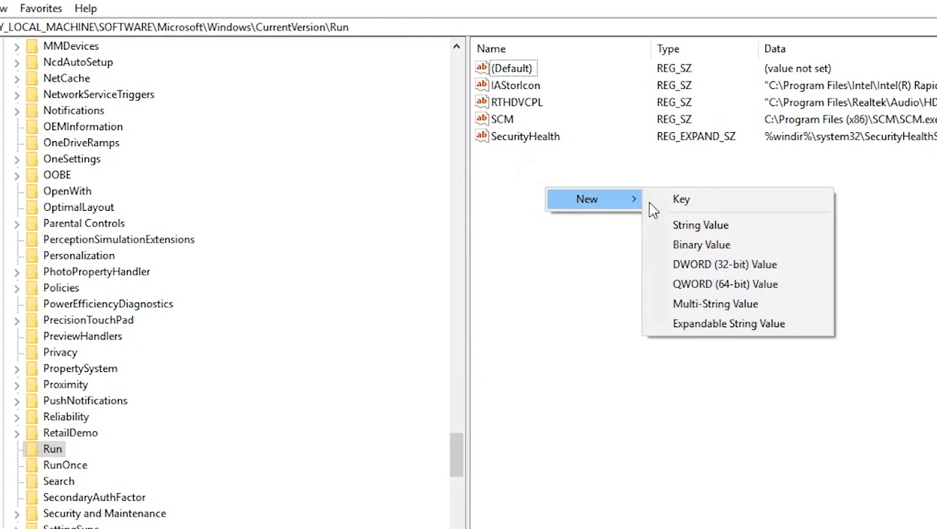
pyautogui.click(685, 202)
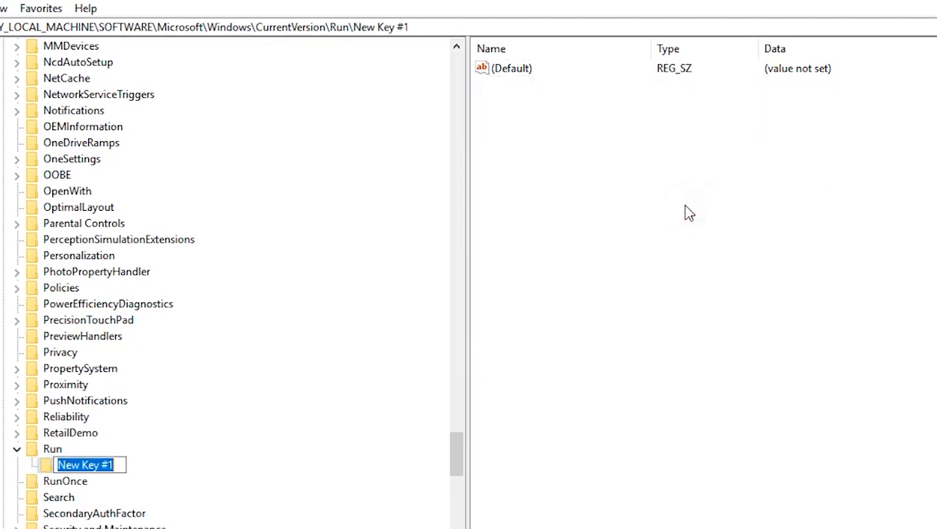
pyautogui.rightClick(48, 470)
pyautogui.click(104, 360)
pyautogui.press('Return')
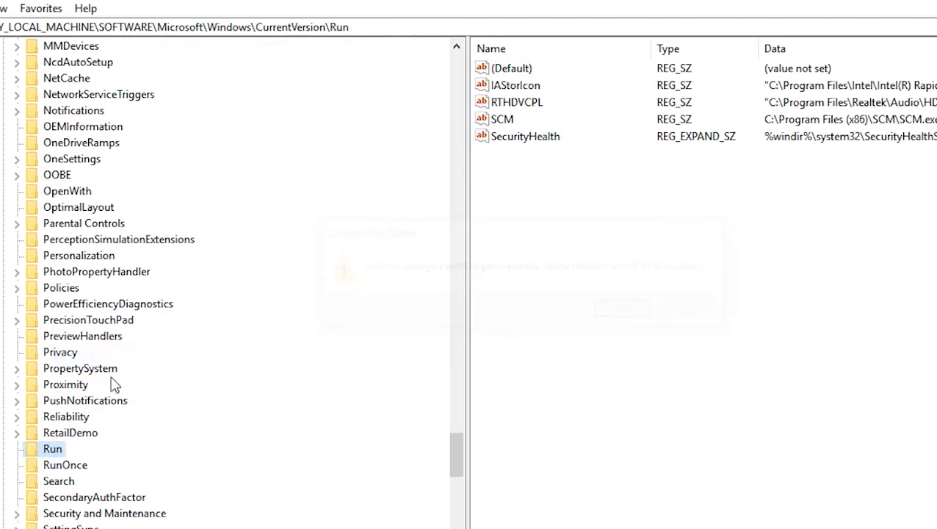
# Step: Create a string value named ctfm in the Run key with the data C:\Windows\System32\ctfmon.exe
pyautogui.rightClick(629, 200)
pyautogui.moveTo(671, 220)
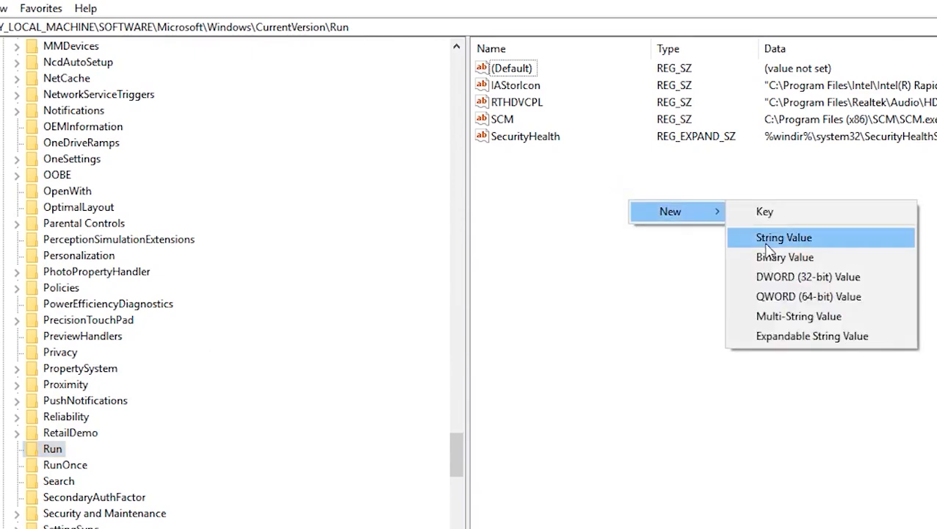
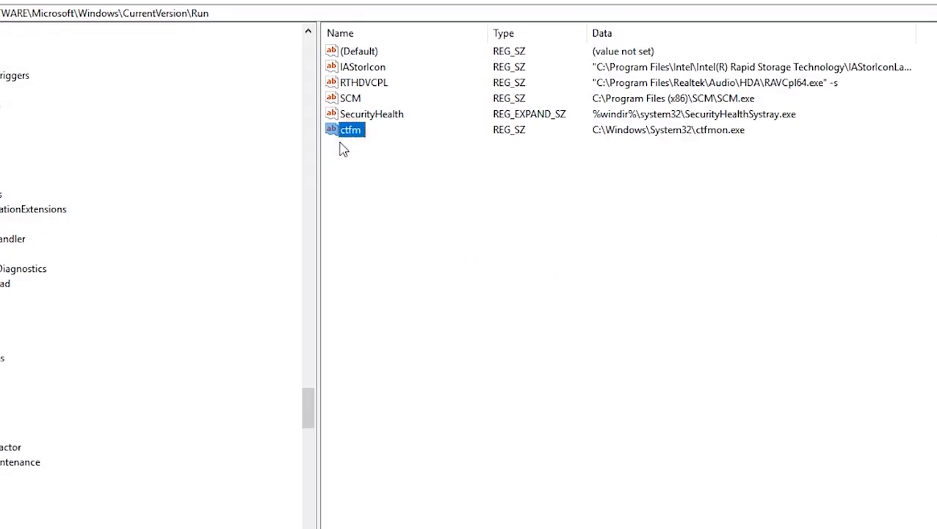
pyautogui.click(400, 162)
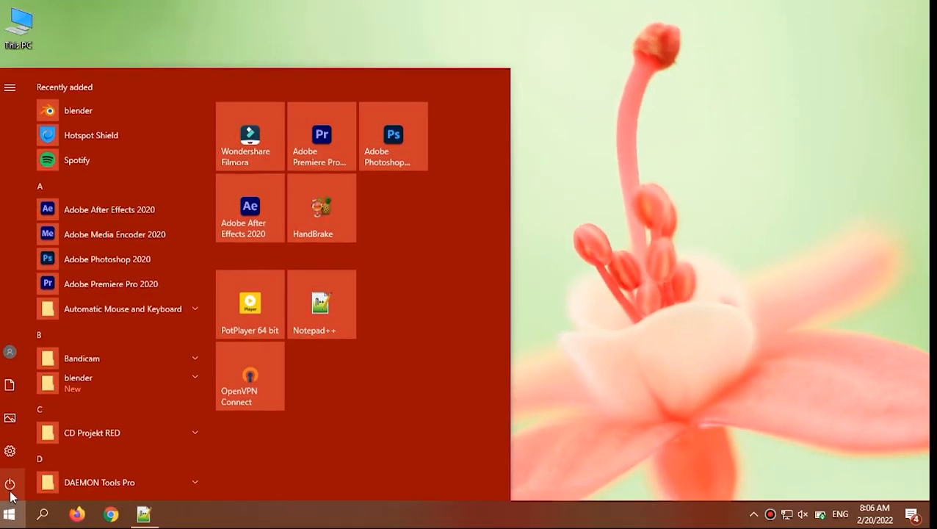
# Step: Restart the computer and return to the desktop
pyautogui.click(10, 483)
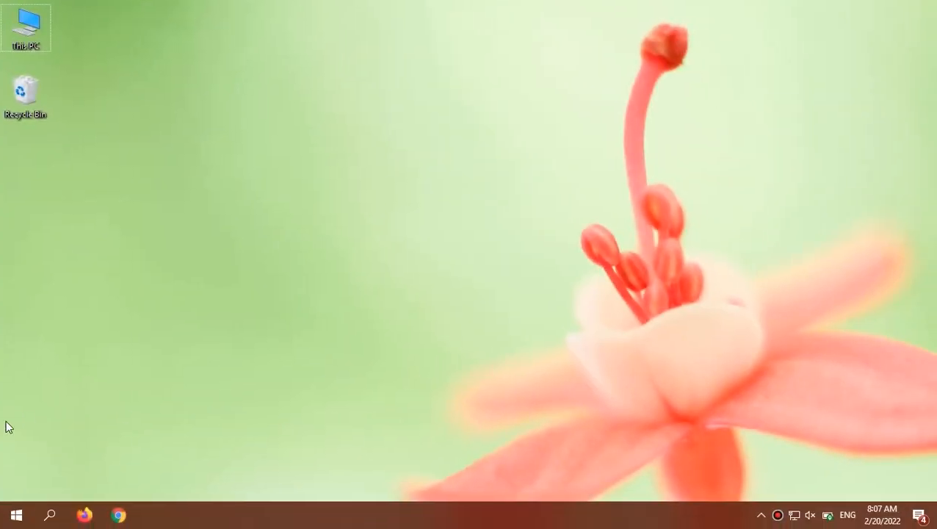
pyautogui.click(15, 514)
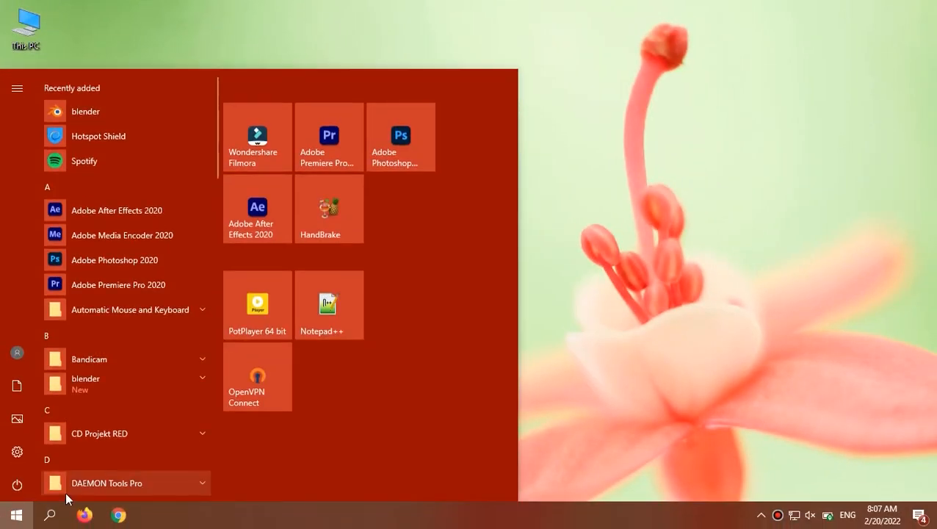
pyautogui.press('Escape')
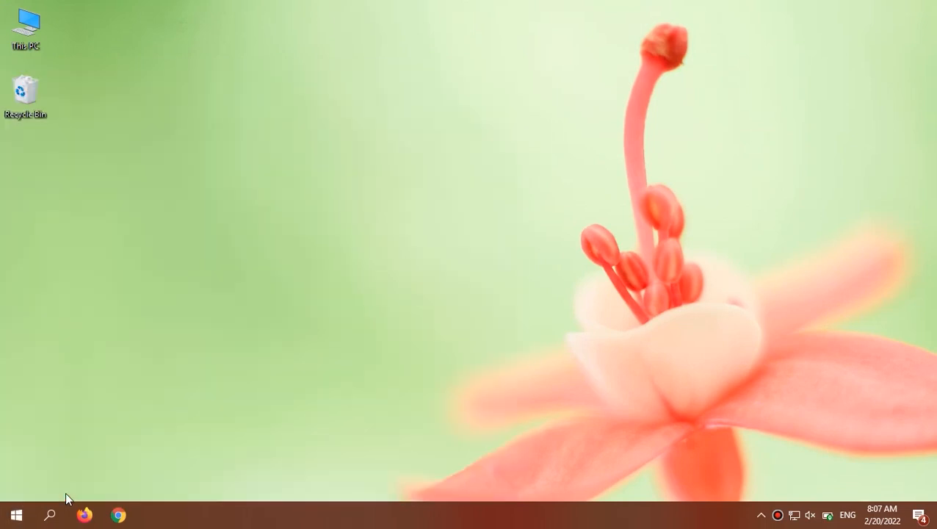
# Step: Launch Task Scheduler from the Run dialog with taskschd.msc and maximize its window
pyautogui.press('super+r')
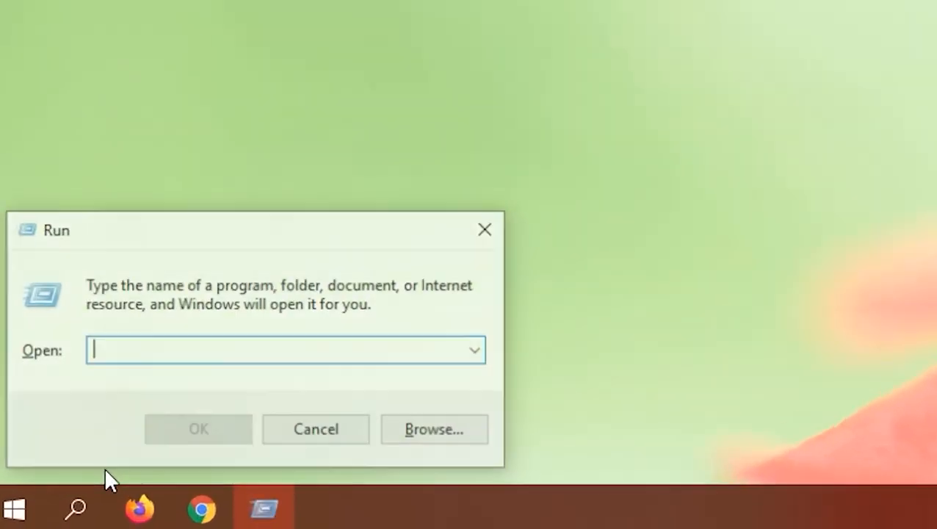
pyautogui.write('tas')
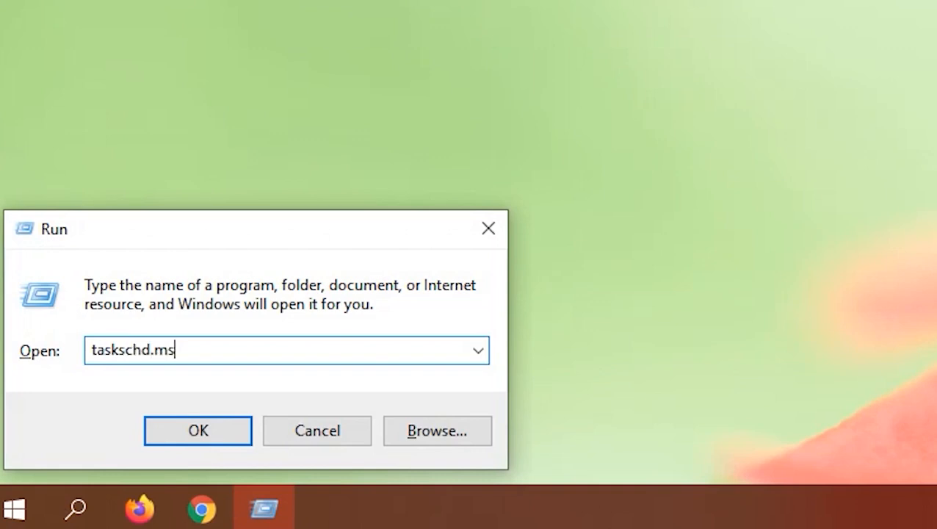
pyautogui.press('Return')
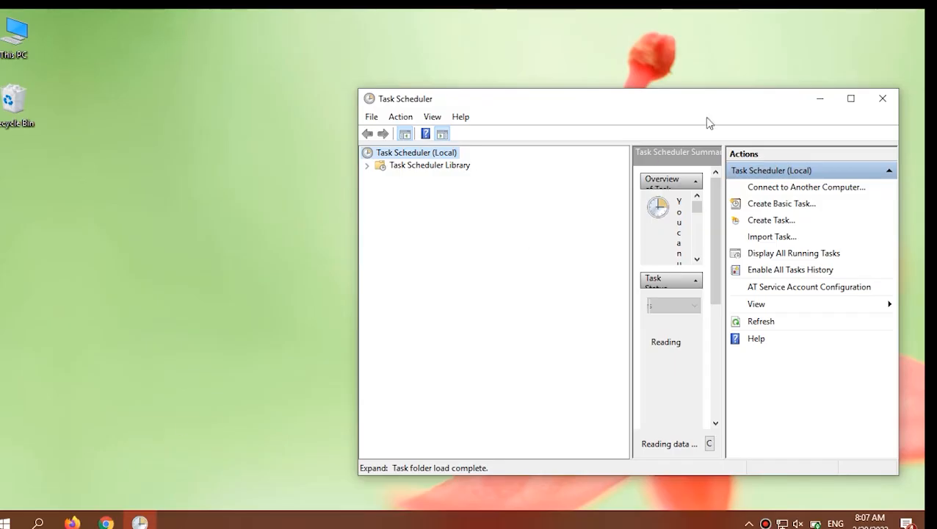
pyautogui.click(851, 98)
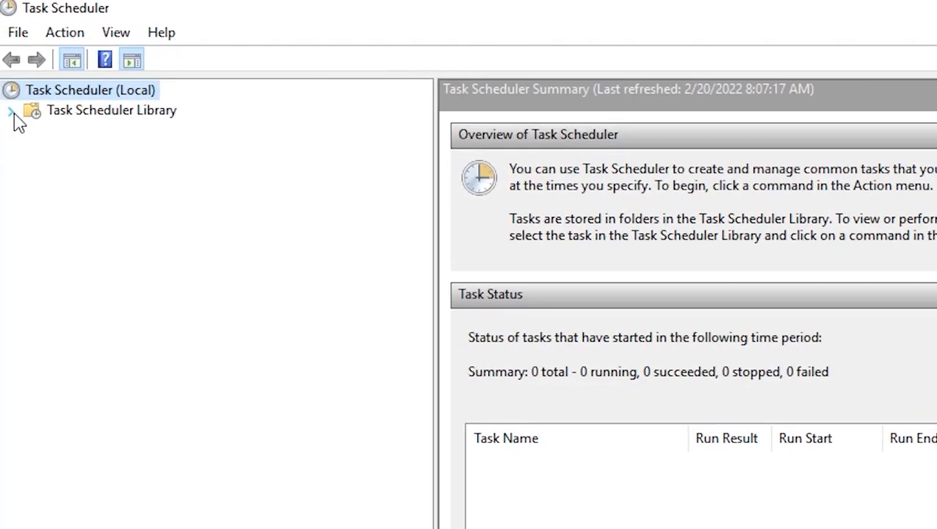
# Step: Expand the Task Scheduler Library through Microsoft to the Windows folder
pyautogui.click(6, 81)
pyautogui.click(31, 151)
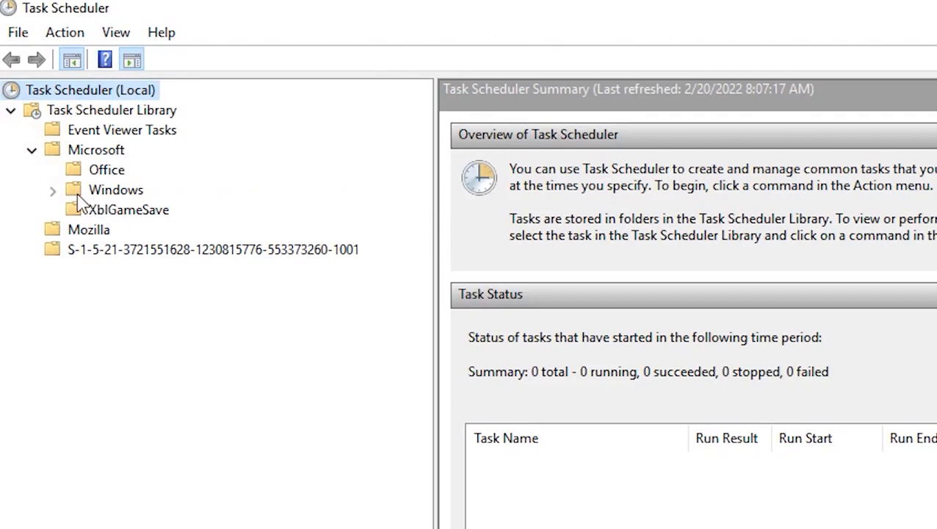
pyautogui.click(115, 194)
pyautogui.click(53, 190)
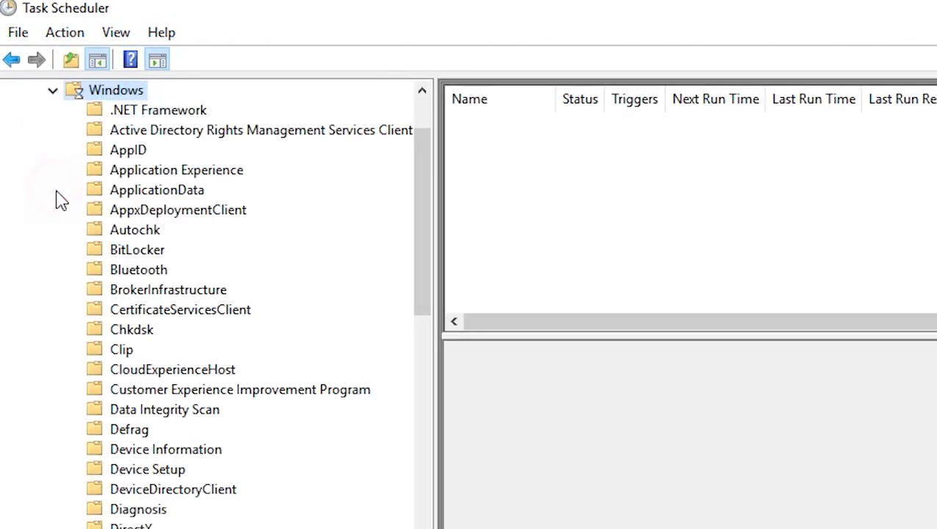
# Step: Open the TextServicesFramework folder under Windows and run its MsCtfMonitor task
pyautogui.scroll(-15, 156, 408)
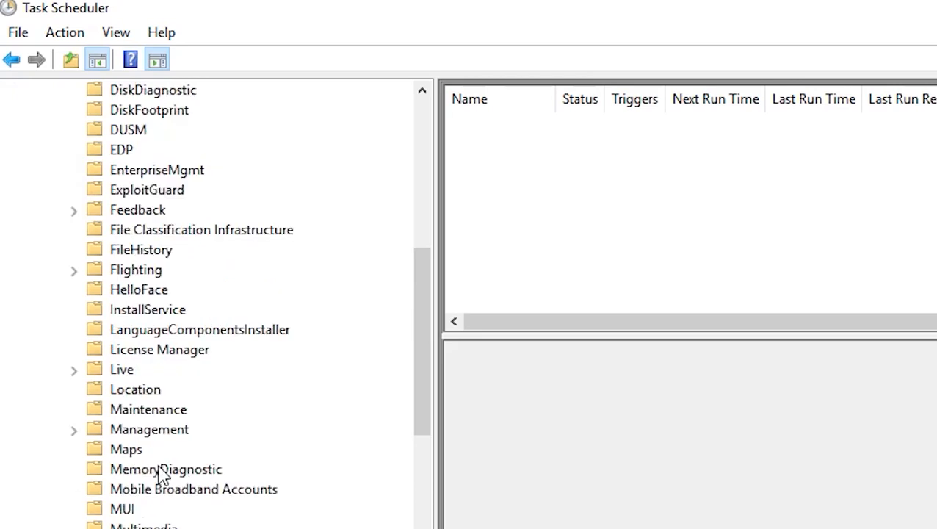
pyautogui.scroll(-3, 165, 470)
pyautogui.click(158, 470)
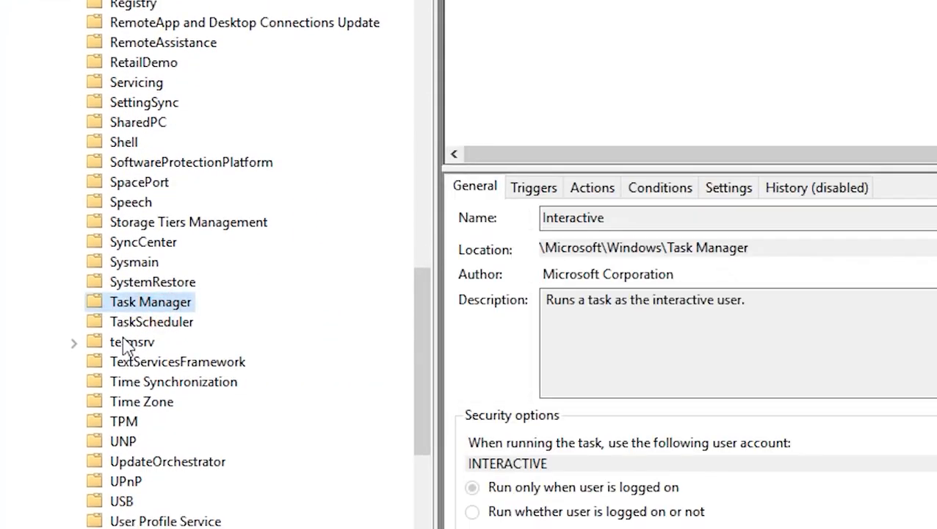
pyautogui.click(130, 361)
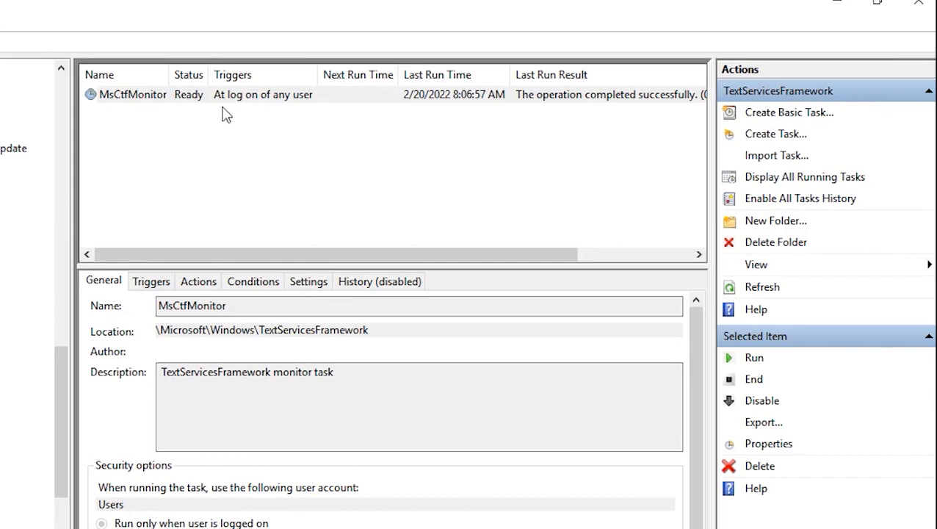
pyautogui.rightClick(231, 100)
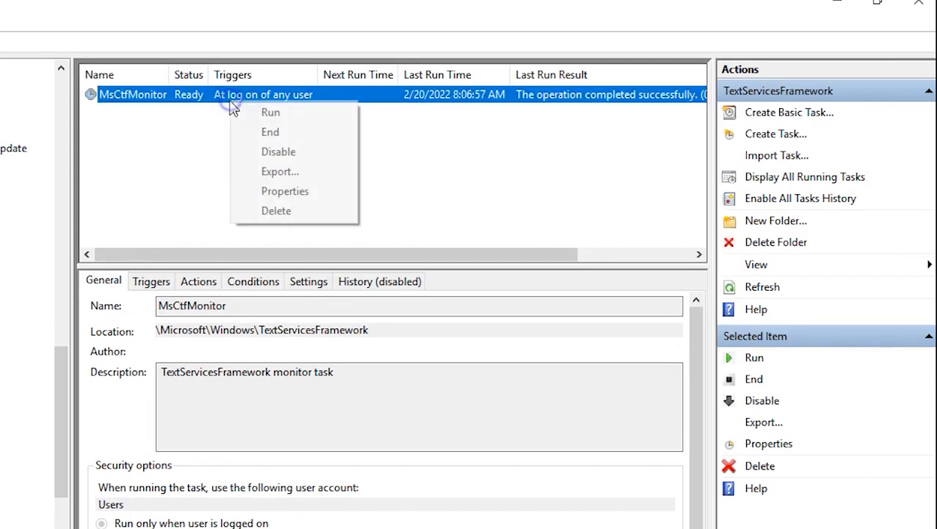
pyautogui.click(269, 115)
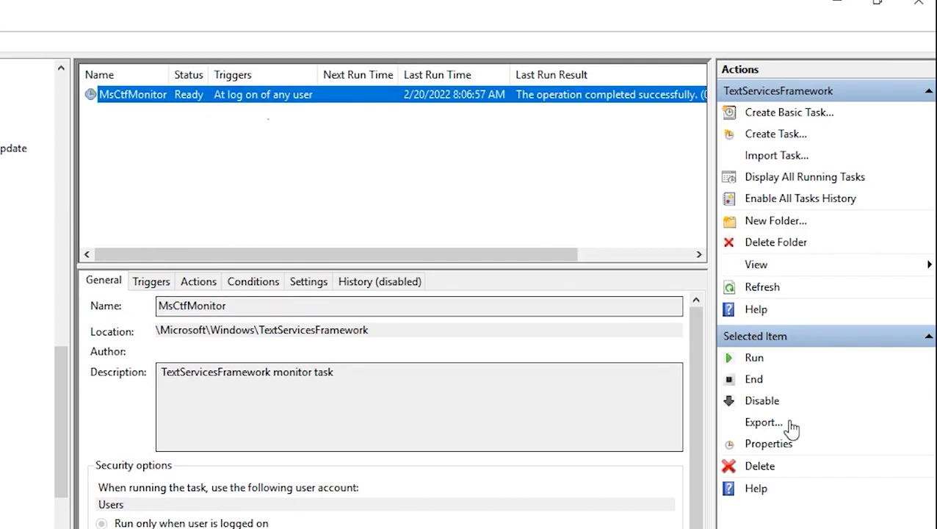
pyautogui.click(758, 406)
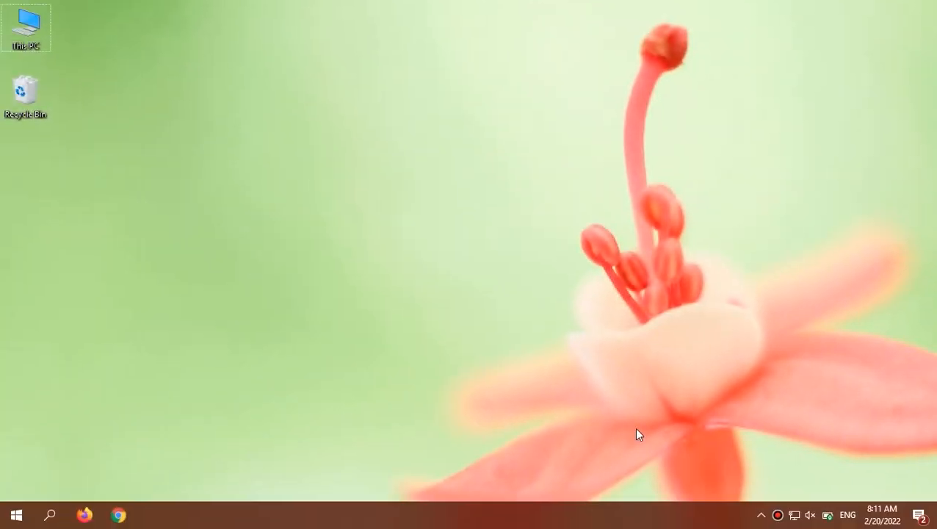
# Step: Launch the Services console from the Run dialog with services.msc and maximize its window
pyautogui.press('super+r')
pyautogui.write('se')
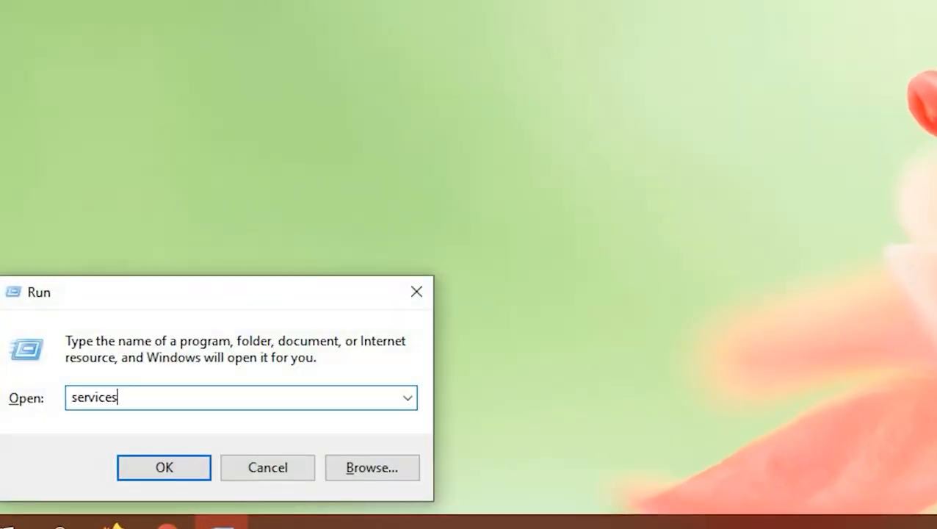
pyautogui.write('rvices.msc')
pyautogui.press('Return')
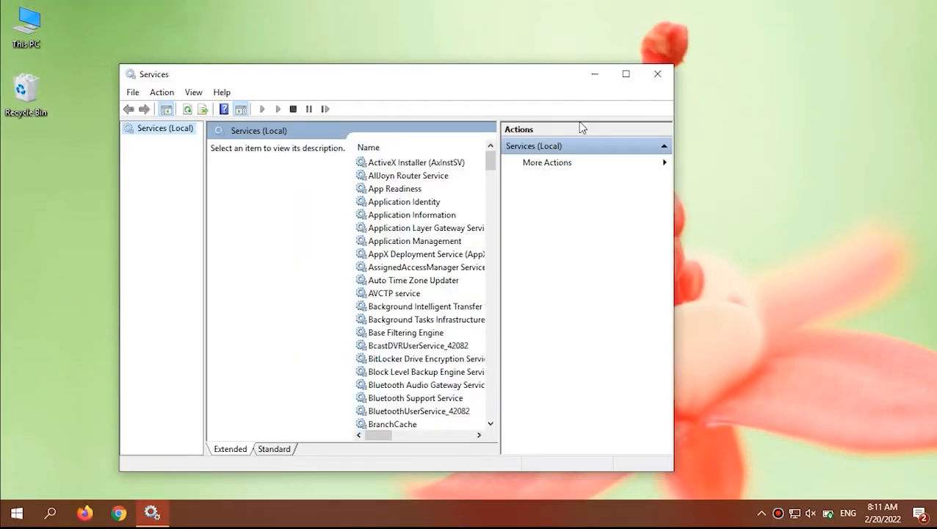
pyautogui.click(625, 73)
# Step: Set the Touch Keyboard and Handwriting Panel Service's startup type to Automatic and apply the change
pyautogui.click(294, 194)
pyautogui.scroll(-3, 212, 390)
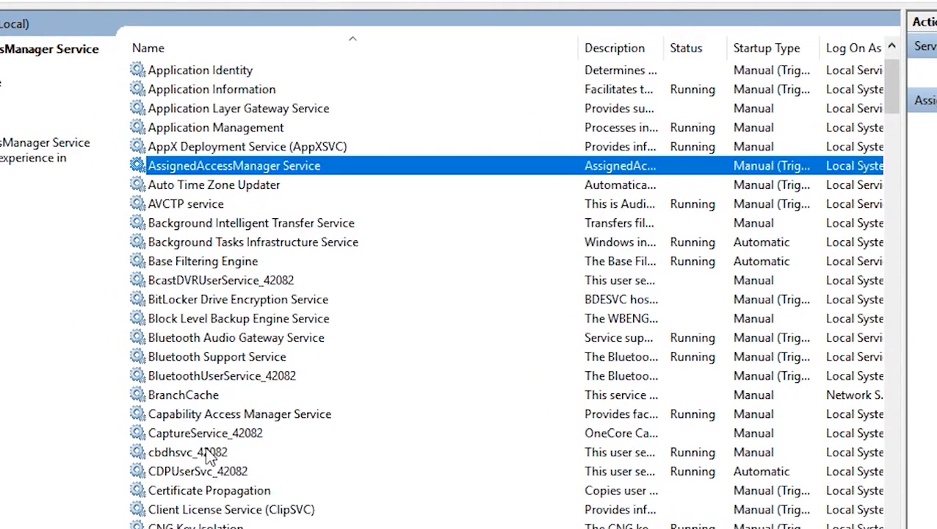
pyautogui.press('t')
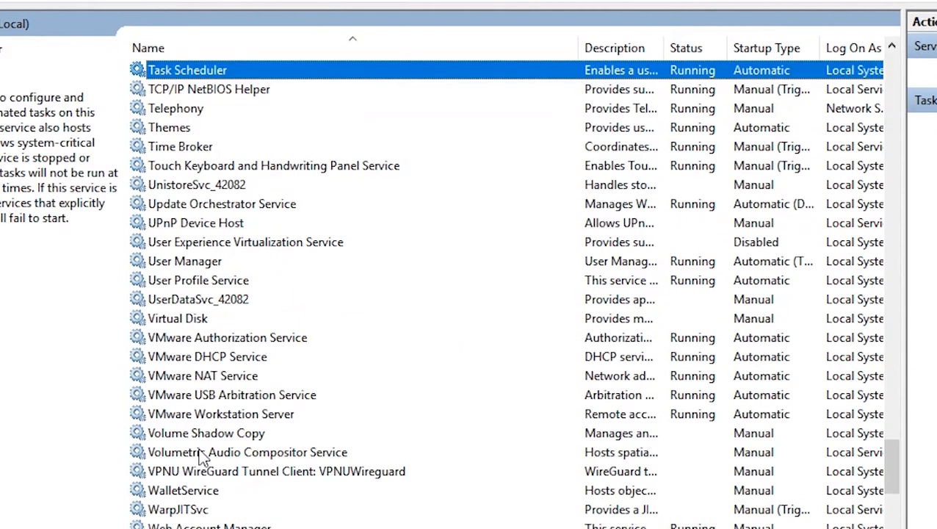
pyautogui.click(193, 166)
pyautogui.rightClick(360, 167)
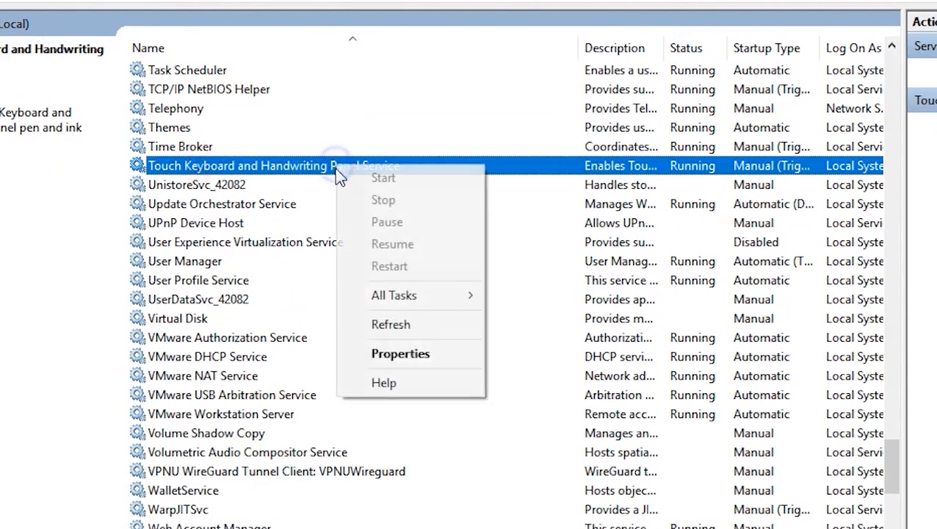
pyautogui.click(402, 356)
pyautogui.click(415, 288)
pyautogui.click(422, 316)
pyautogui.click(612, 513)
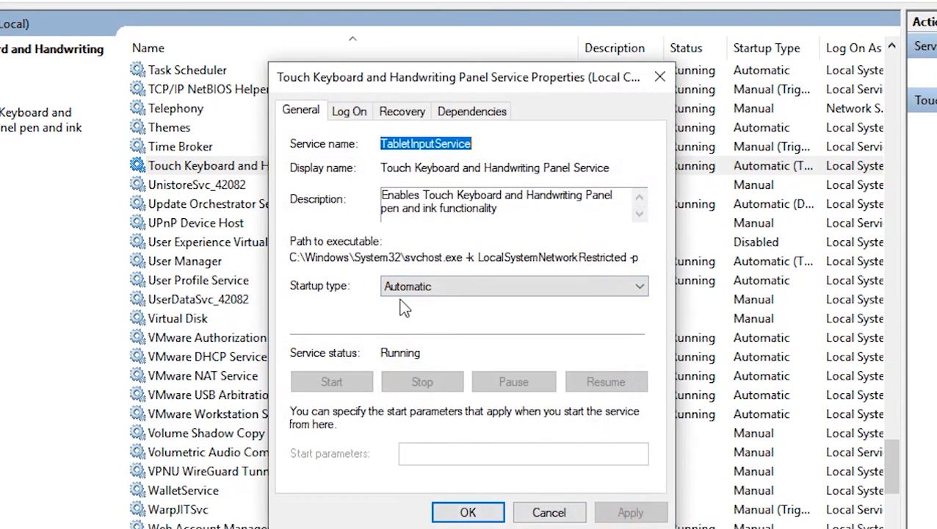
# Step: Examine the Touch Keyboard and Handwriting Panel Service's dependencies by expanding Remote Procedure Call (RPC), then close its properties
pyautogui.click(455, 116)
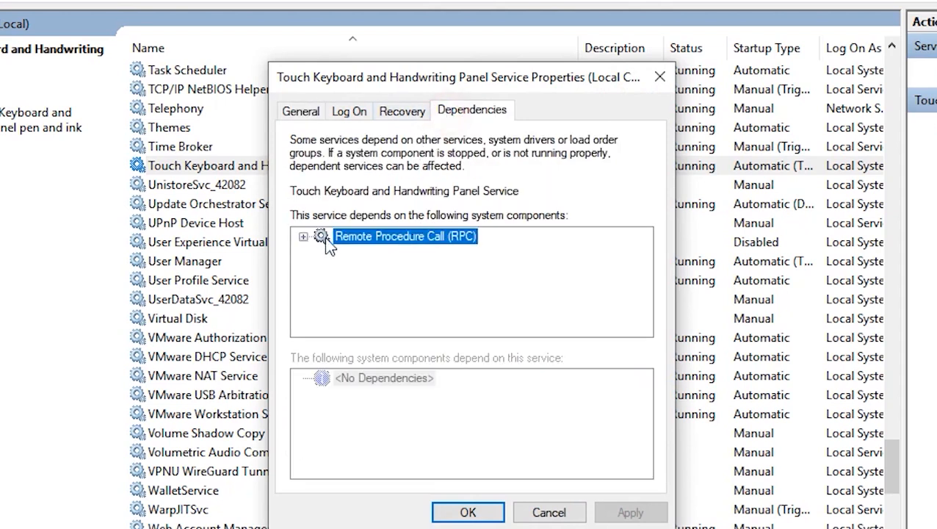
pyautogui.click(303, 236)
pyautogui.click(394, 268)
pyautogui.press('Up')
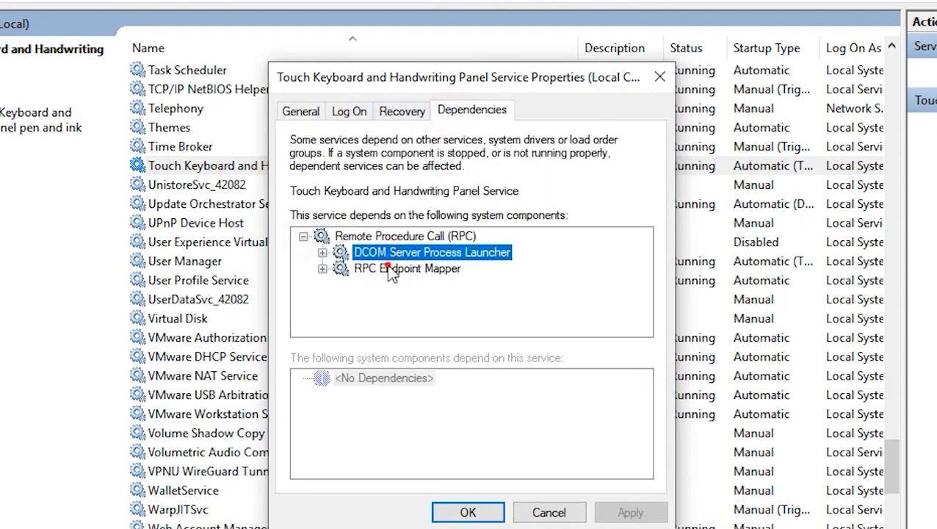
pyautogui.press('Down')
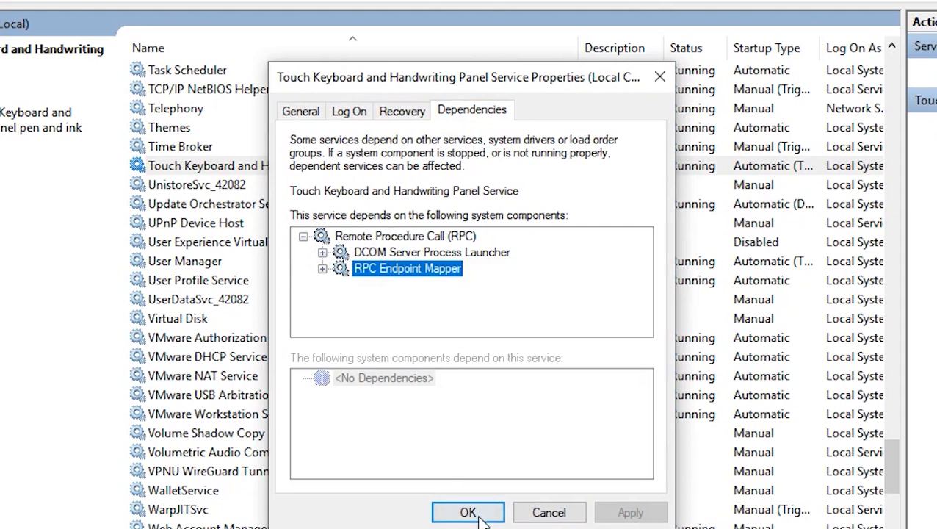
pyautogui.click(659, 76)
# Step: Check the startup type and status of the DCOM Server Process Launcher service in its properties
pyautogui.click(185, 205)
pyautogui.press('d')
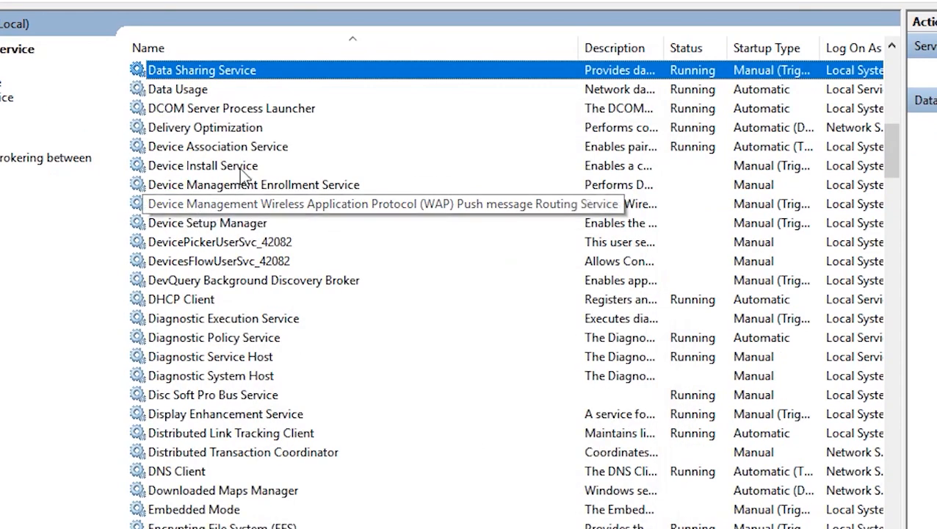
pyautogui.click(248, 109)
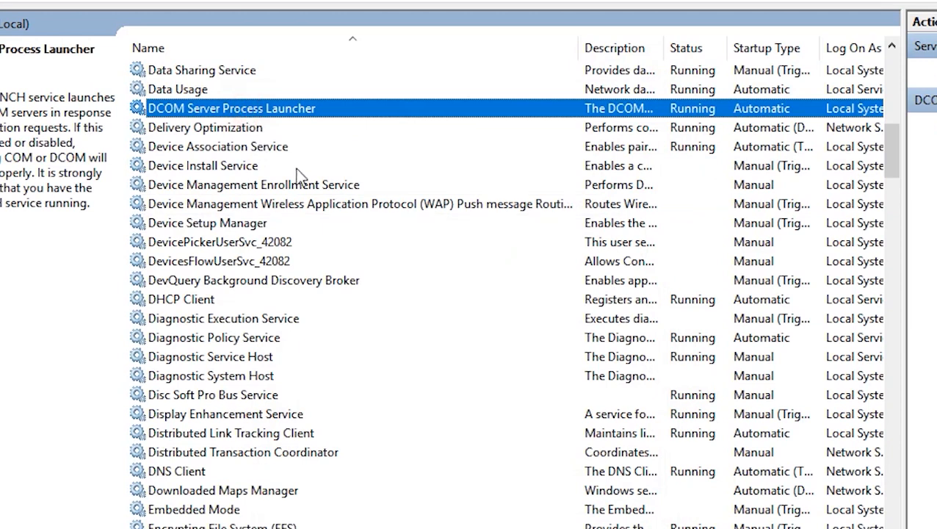
pyautogui.doubleClick(288, 113)
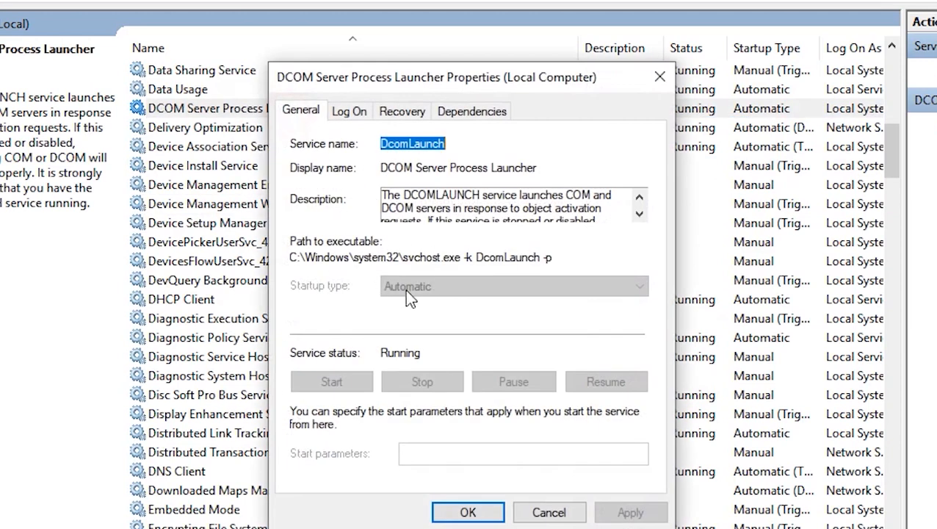
pyautogui.click(466, 511)
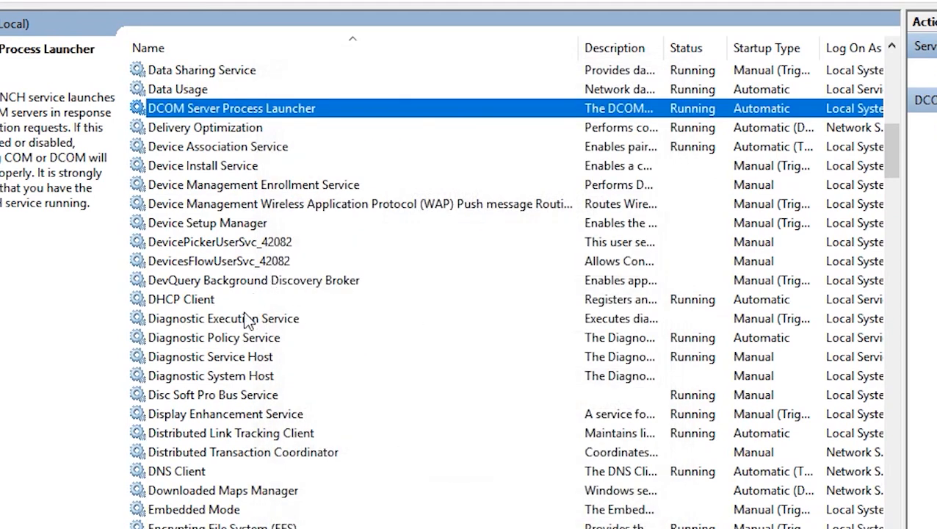
# Step: Review the components under Remote Procedure Call (RPC) in the Touch Keyboard and Handwriting Panel Service's dependencies again
pyautogui.press('t')
pyautogui.doubleClick(258, 167)
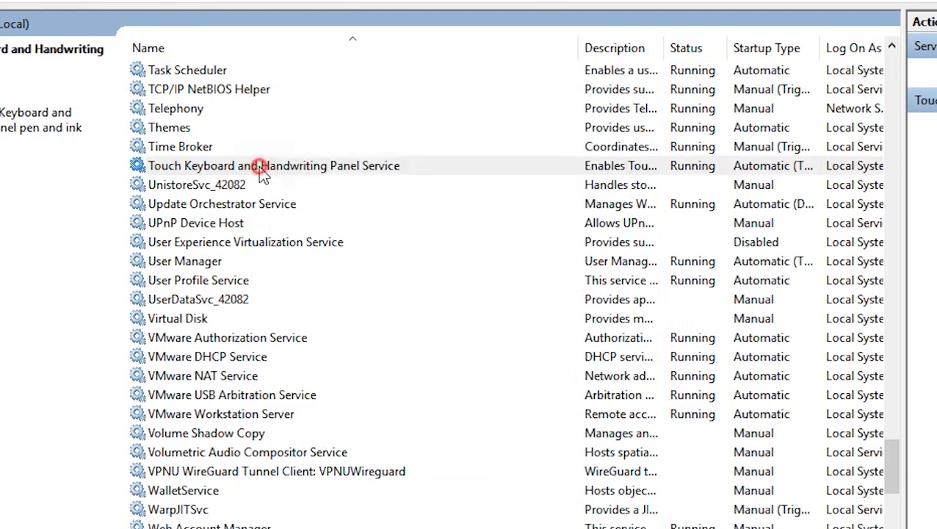
pyautogui.click(440, 111)
pyautogui.click(302, 235)
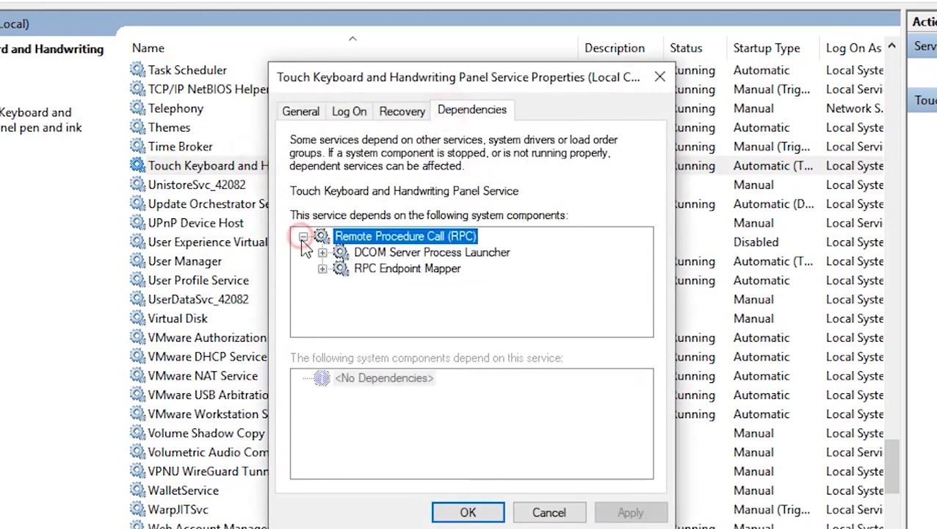
pyautogui.click(370, 275)
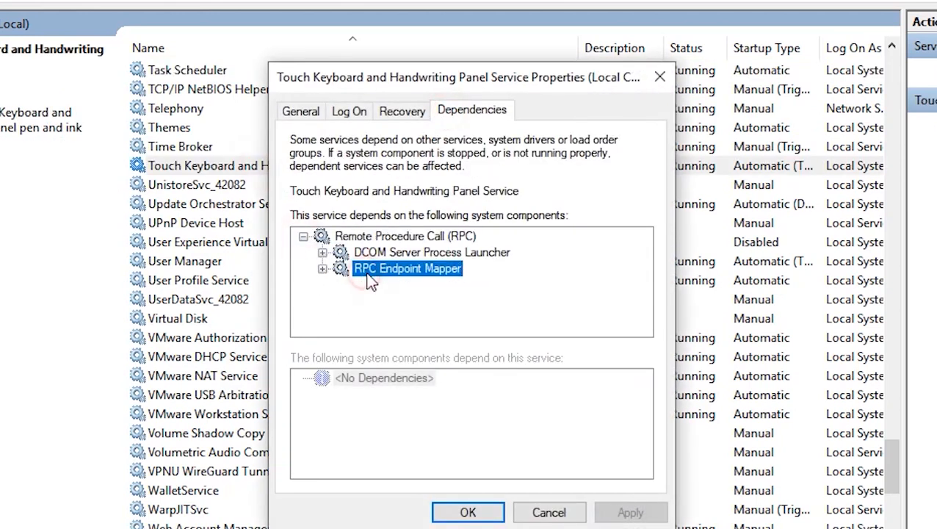
pyautogui.click(549, 511)
# Step: Check the startup type and status of the RPC Endpoint Mapper service in its properties
pyautogui.click(235, 263)
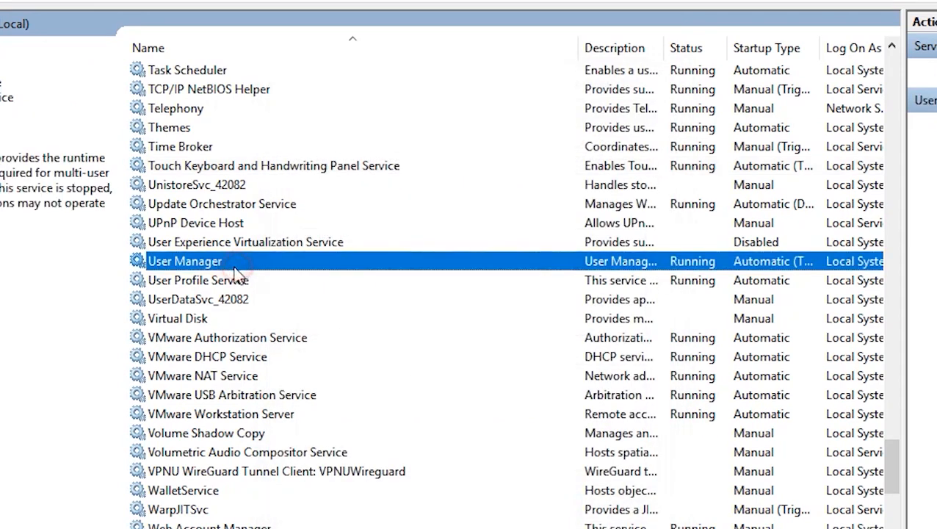
pyautogui.press('r')
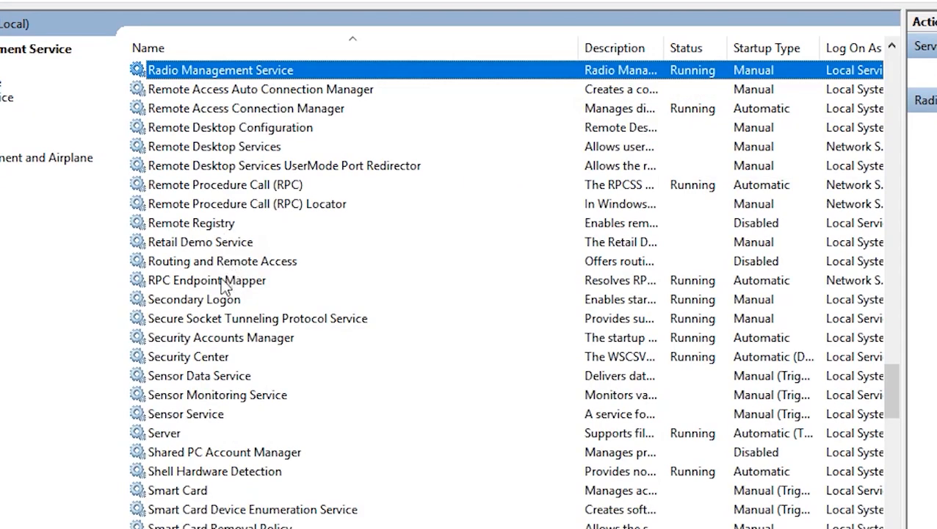
pyautogui.click(220, 280)
pyautogui.doubleClick(235, 289)
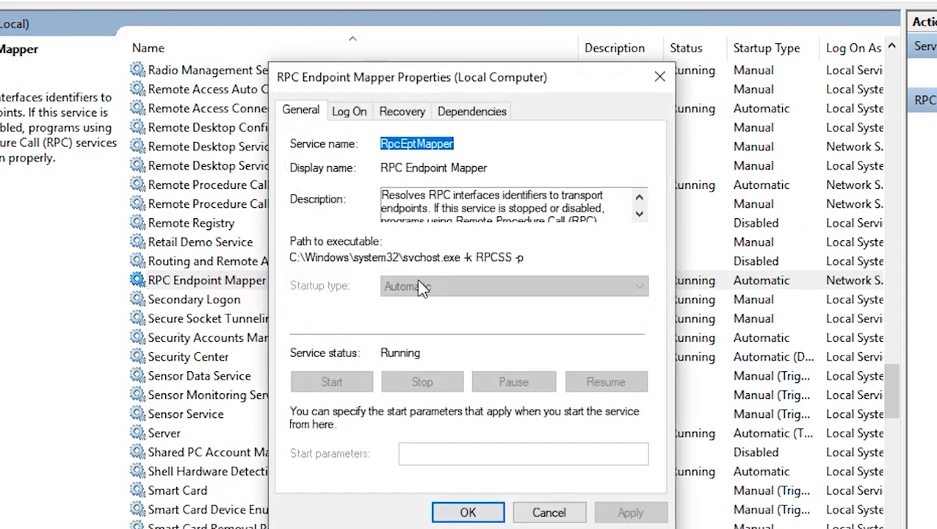
pyautogui.click(468, 512)
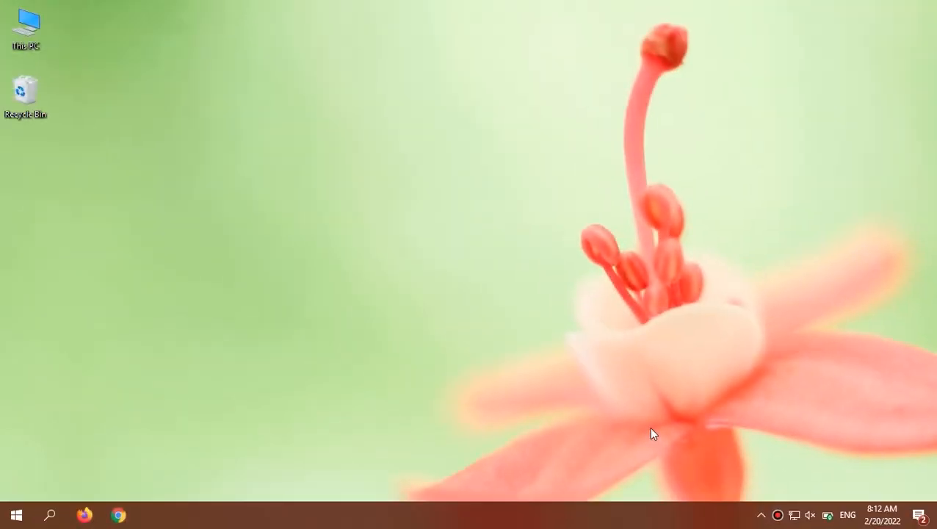
# Step: Launch System Configuration from the Run dialog with msconfig
pyautogui.press('super+r')
pyautogui.write('msc')
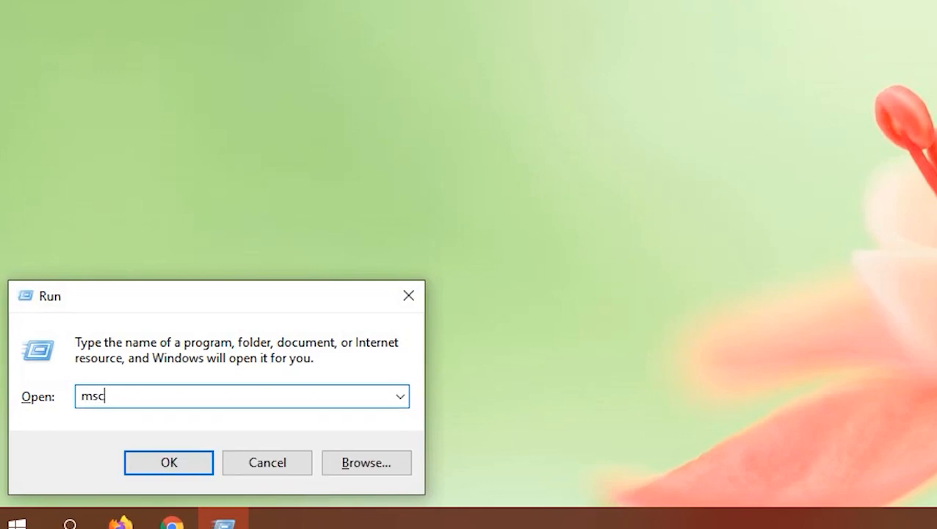
pyautogui.write('onfig')
pyautogui.press('Return')
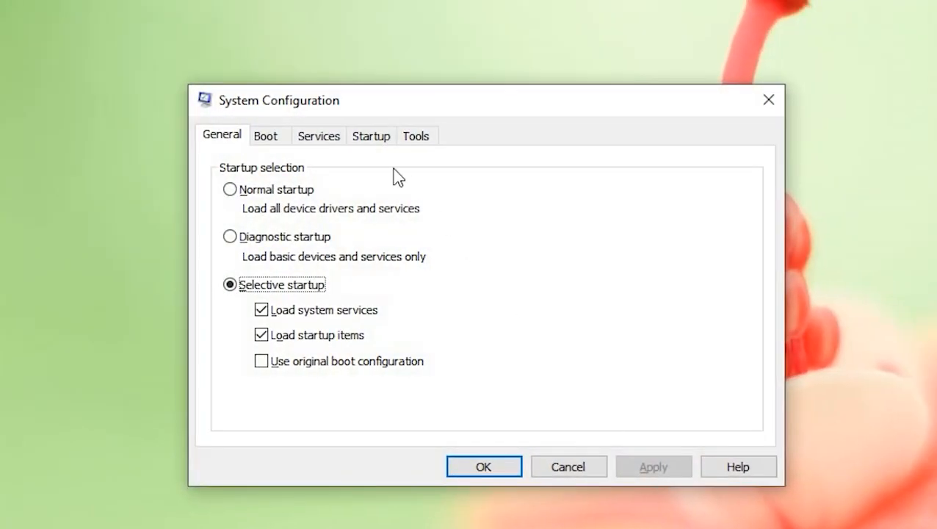
# Step: Hide all Microsoft services, disable all the remaining services, and apply the configuration
pyautogui.click(367, 137)
pyautogui.click(332, 135)
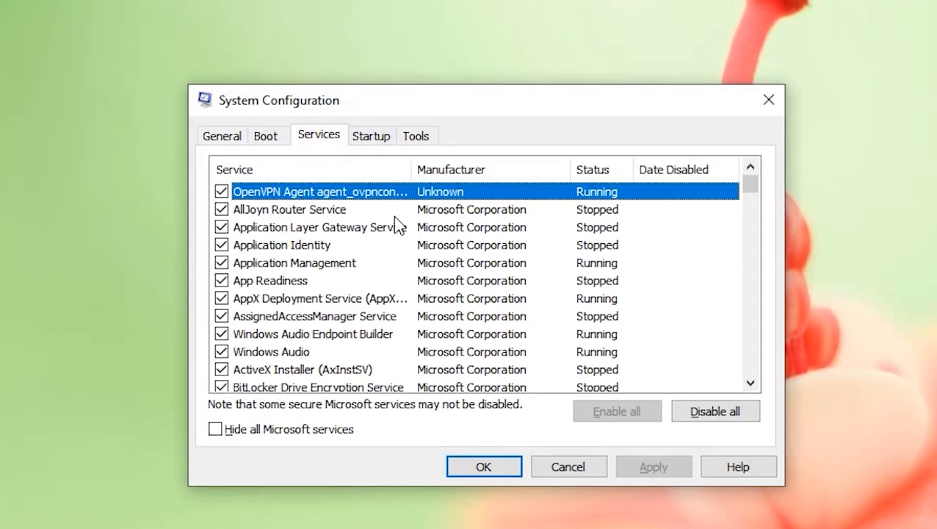
pyautogui.click(329, 433)
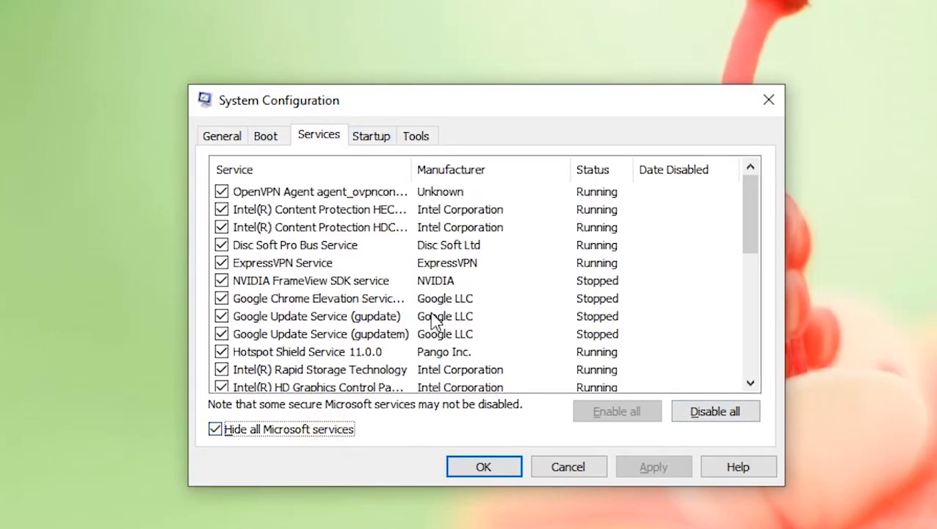
pyautogui.scroll(-4, 434, 321)
pyautogui.click(704, 413)
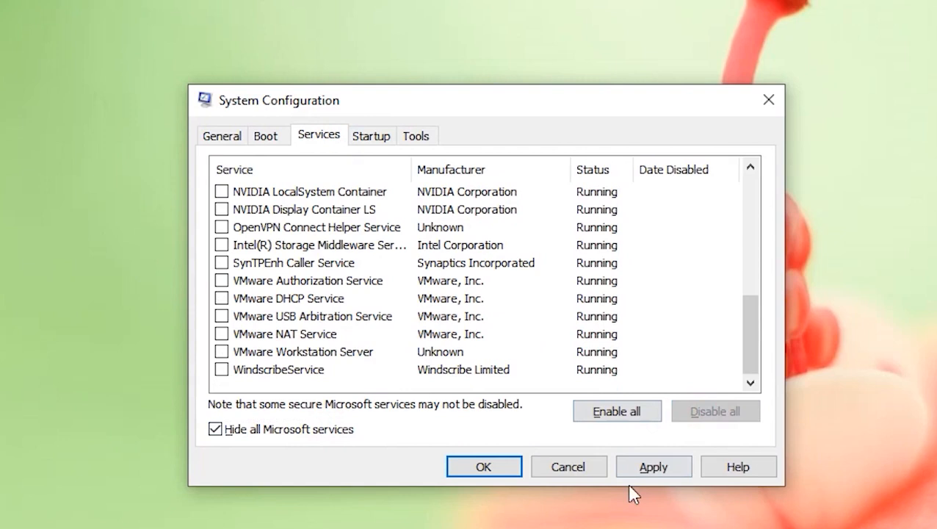
pyautogui.click(648, 467)
pyautogui.click(505, 467)
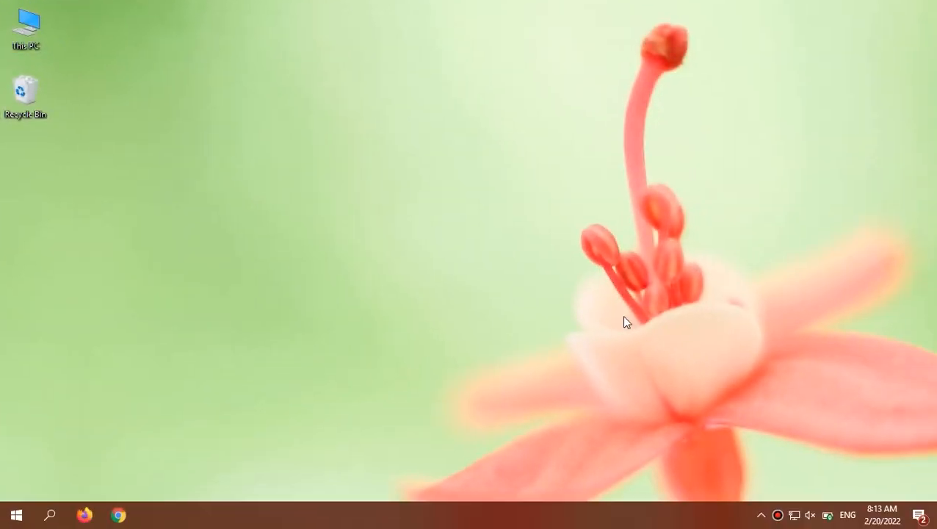
# Step: Reopen System Configuration from the Run dialog with msconfig
pyautogui.press('super+r')
pyautogui.write('r')
pyautogui.write('m')
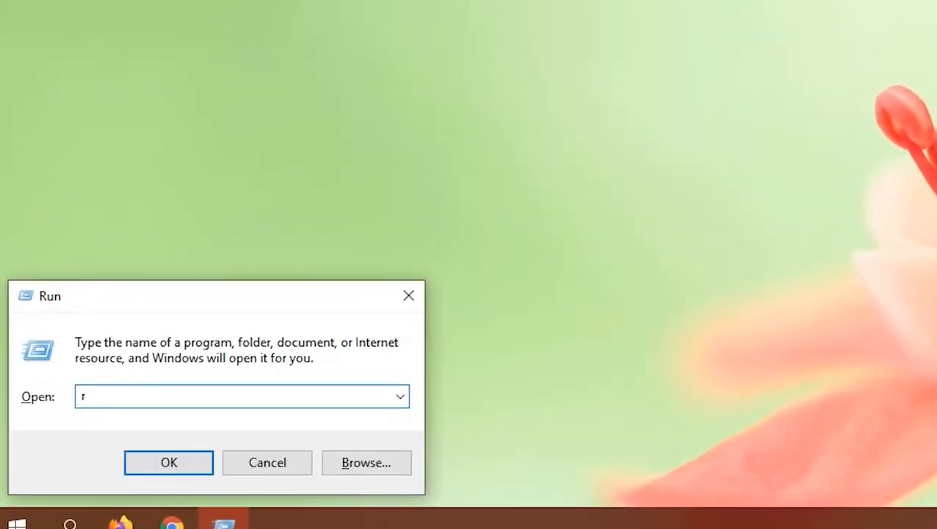
pyautogui.press('BackSpace')
pyautogui.press('BackSpace')
pyautogui.write('msconfig')
pyautogui.press('Return')
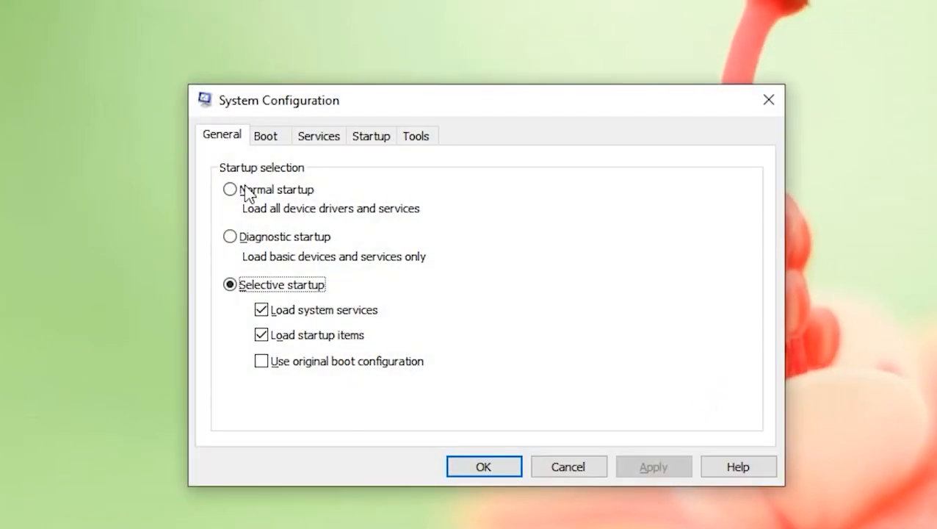
# Step: Enable Safe boot for the Windows 10 (C:\Windows) boot entry only, and apply the boot settings
pyautogui.click(264, 137)
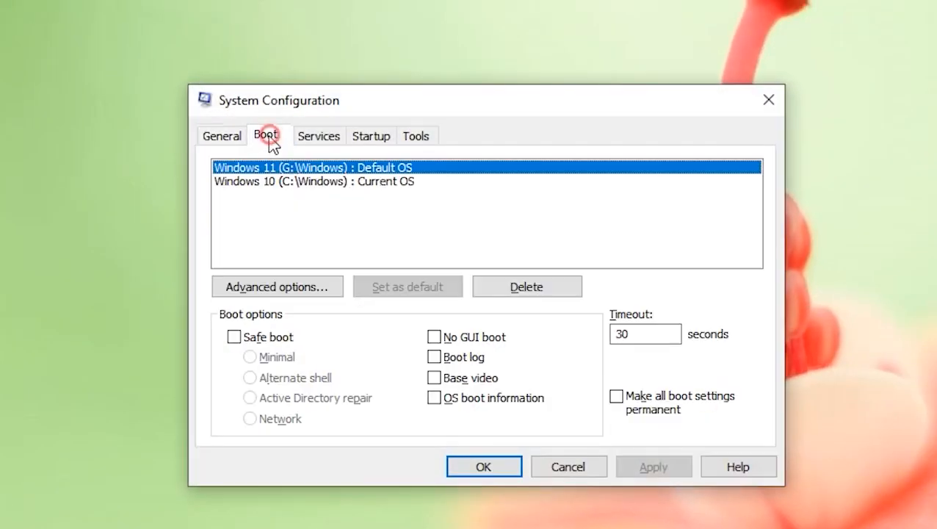
pyautogui.click(233, 337)
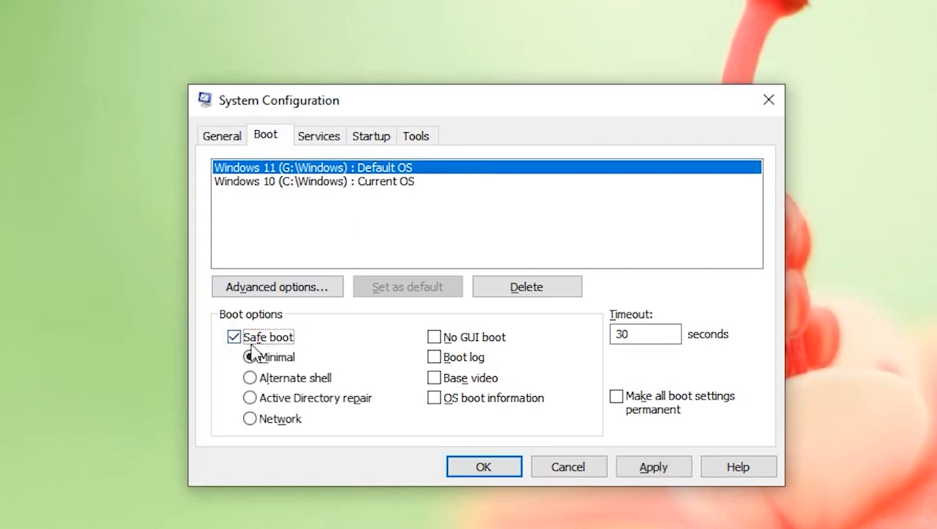
pyautogui.click(255, 337)
pyautogui.click(279, 182)
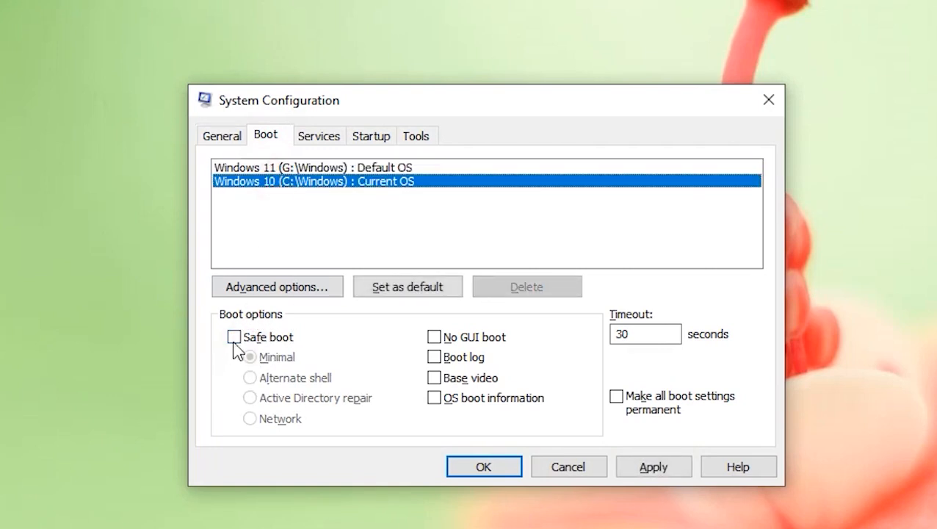
pyautogui.click(233, 339)
pyautogui.click(298, 169)
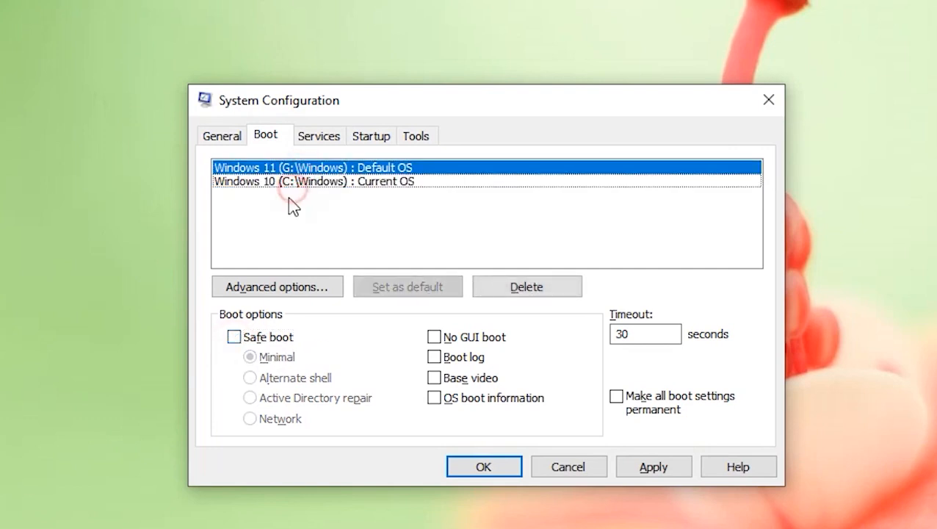
pyautogui.click(298, 182)
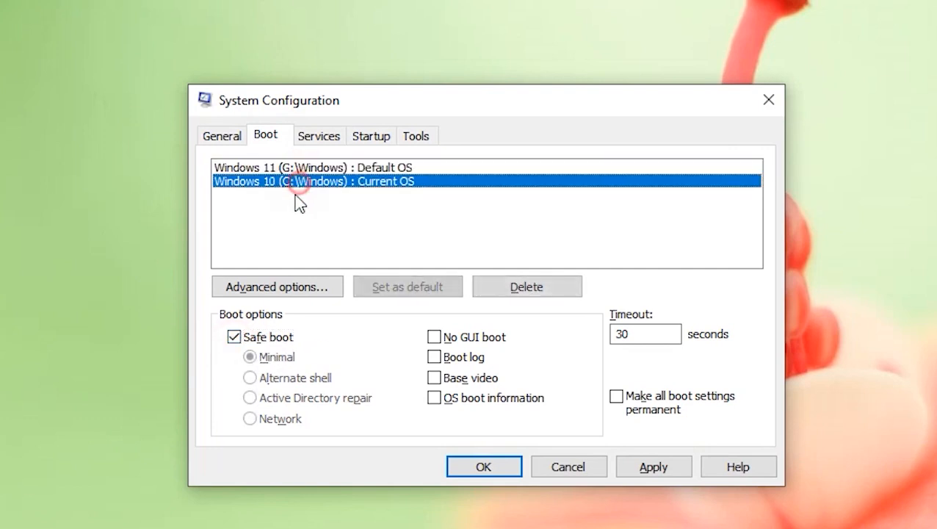
pyautogui.click(669, 471)
pyautogui.click(504, 470)
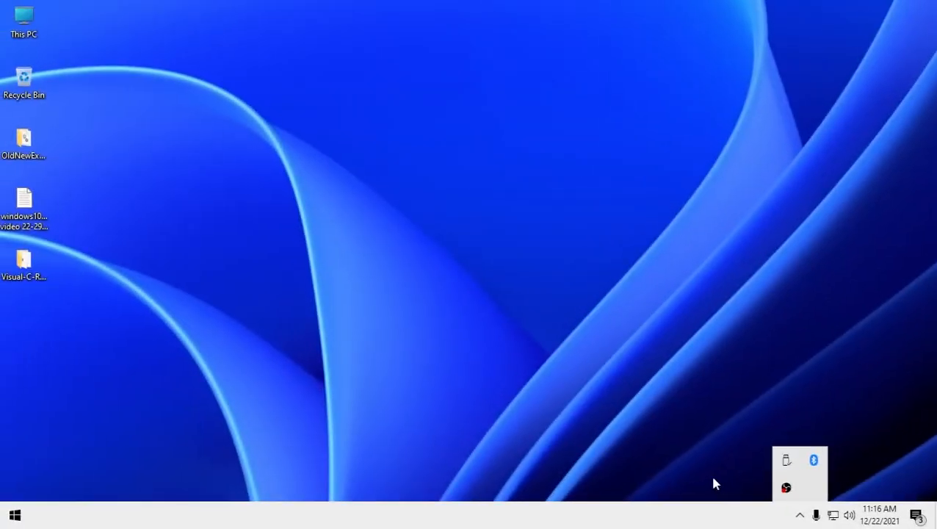
# Step: Open Command Prompt as administrator and run the system file scan with sfc /scannow
pyautogui.press('super')
pyautogui.write('cmd')
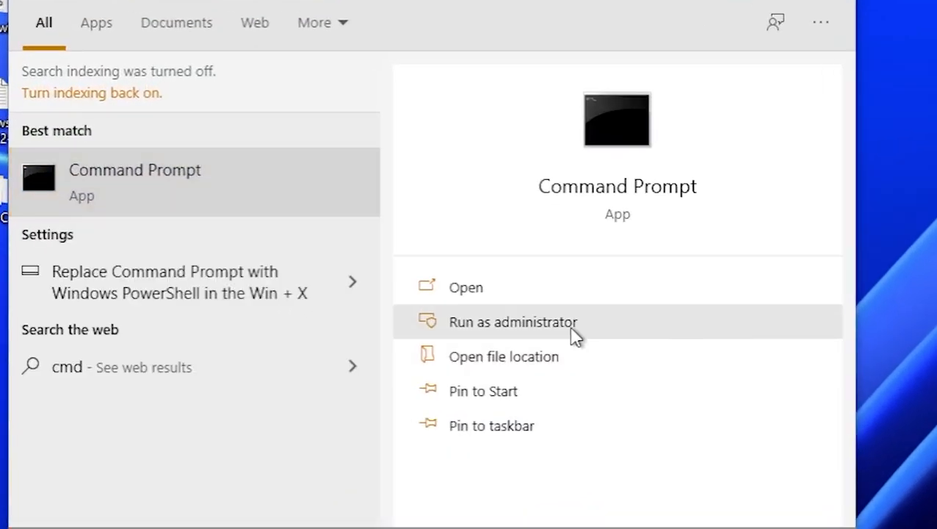
pyautogui.click(681, 344)
pyautogui.click(729, 285)
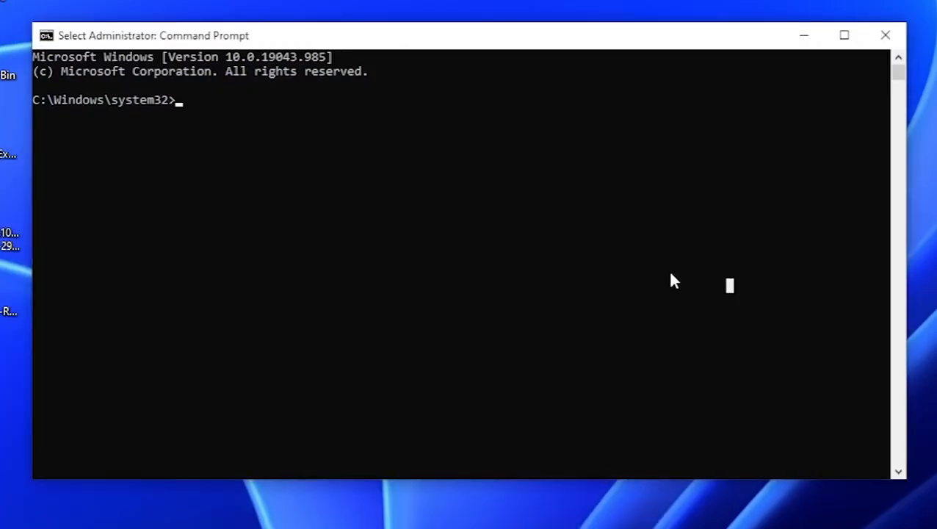
pyautogui.write('sfc')
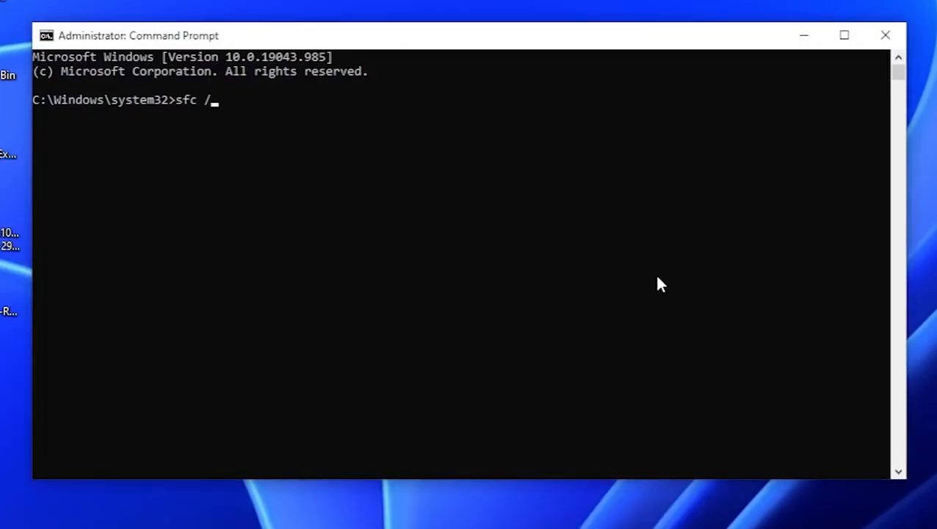
pyautogui.write(' /scannow')
pyautogui.press('Return')
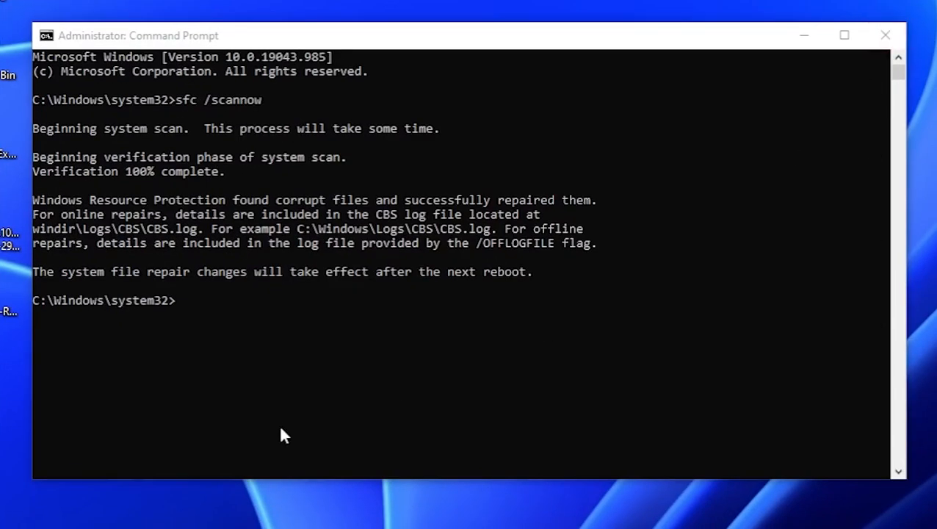
# Step: Run DISM /Online /Cleanup-Image /CheckHealth and DISM /Online /Cleanup-Image /ScanHealth, inserting both commands from the clipboard history
pyautogui.press('super+v')
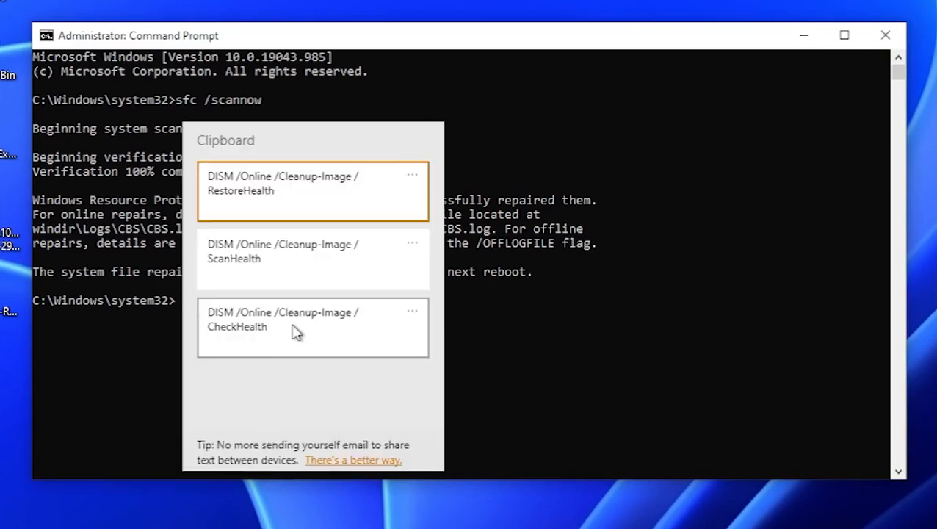
pyautogui.click(280, 332)
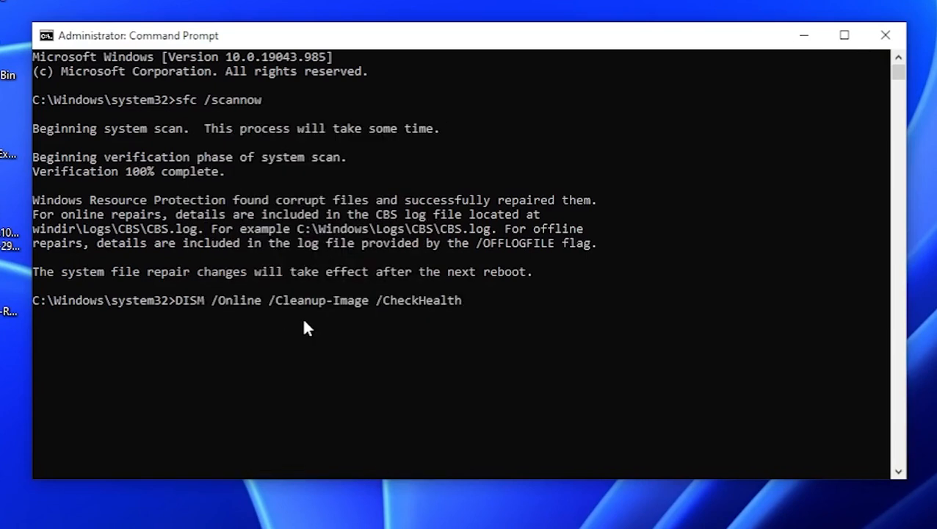
pyautogui.press('Return')
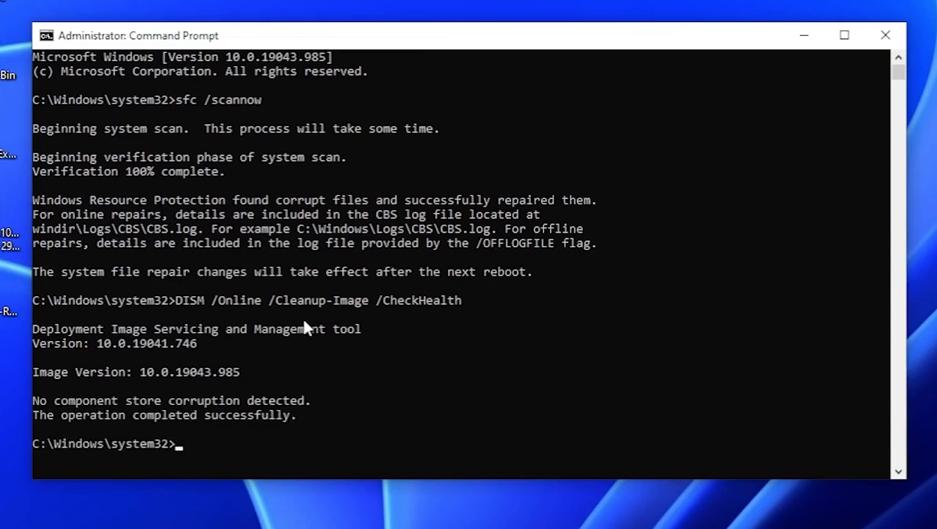
pyautogui.press('super+v')
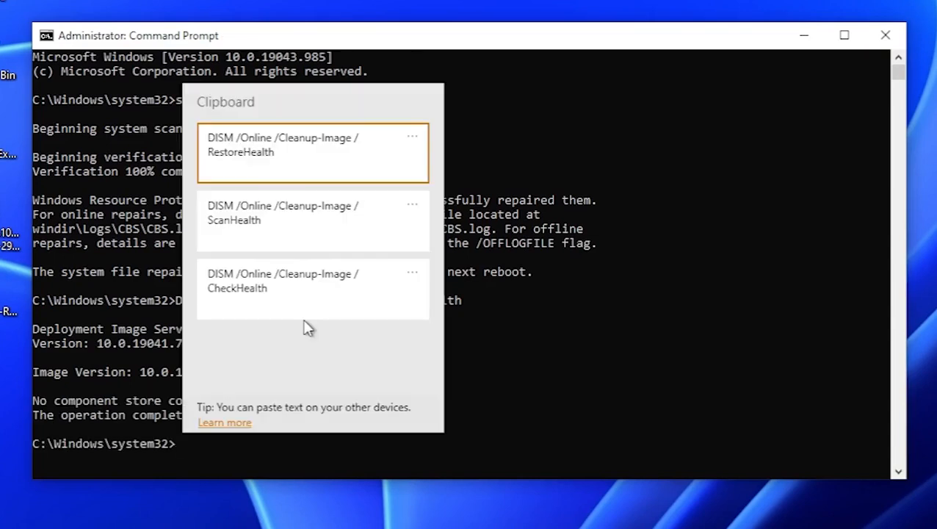
pyautogui.click(265, 247)
pyautogui.press('Return')
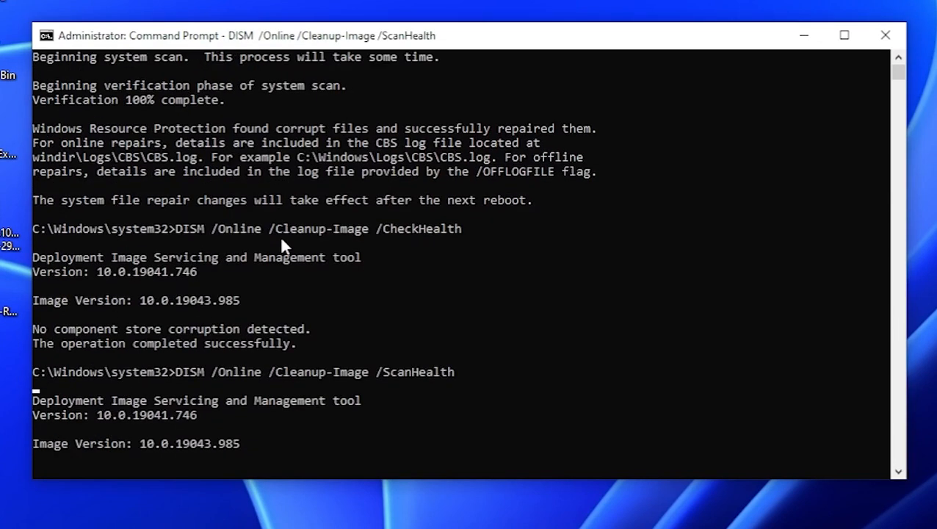